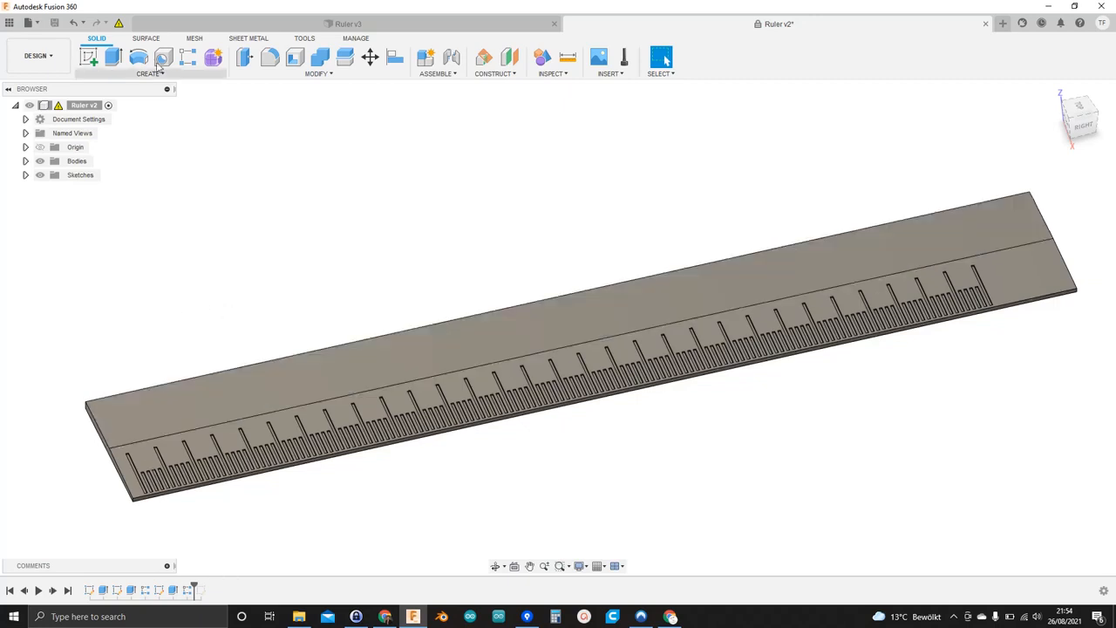
Step: Sketch a line about 81 mm long on the ruler's flat upper face, parallel to its long edge, and finish the sketch
{"action": "left_click", "coordinate": [88, 56]}
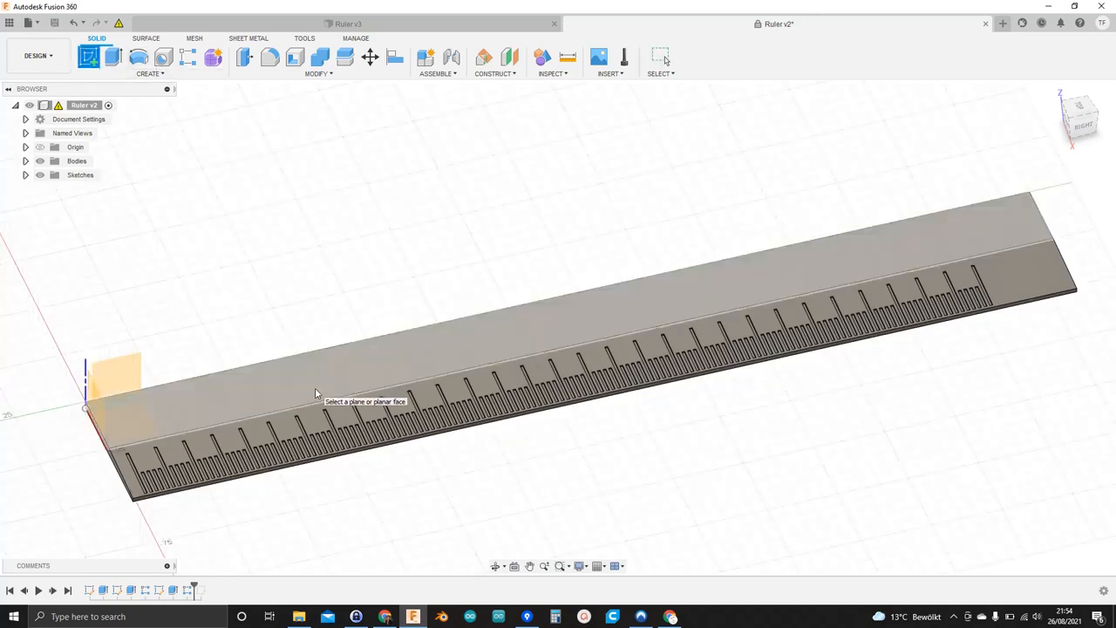
{"action": "left_click", "coordinate": [316, 390]}
{"action": "middle_click_drag", "start_coordinate": [436, 473], "coordinate": [284, 353]}
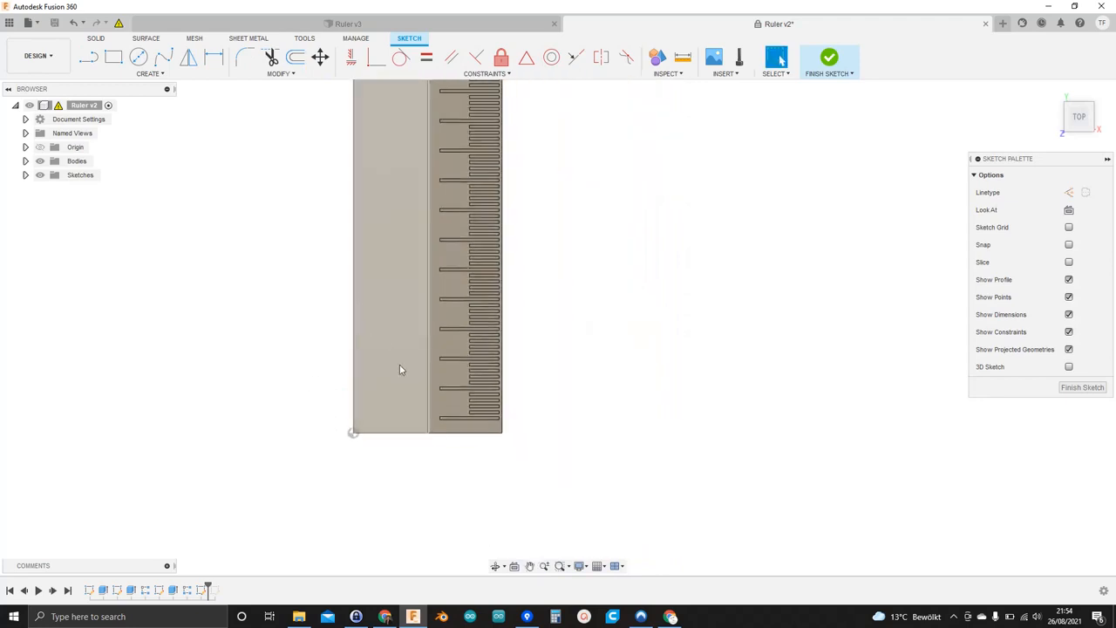
{"action": "key", "text": "p"}
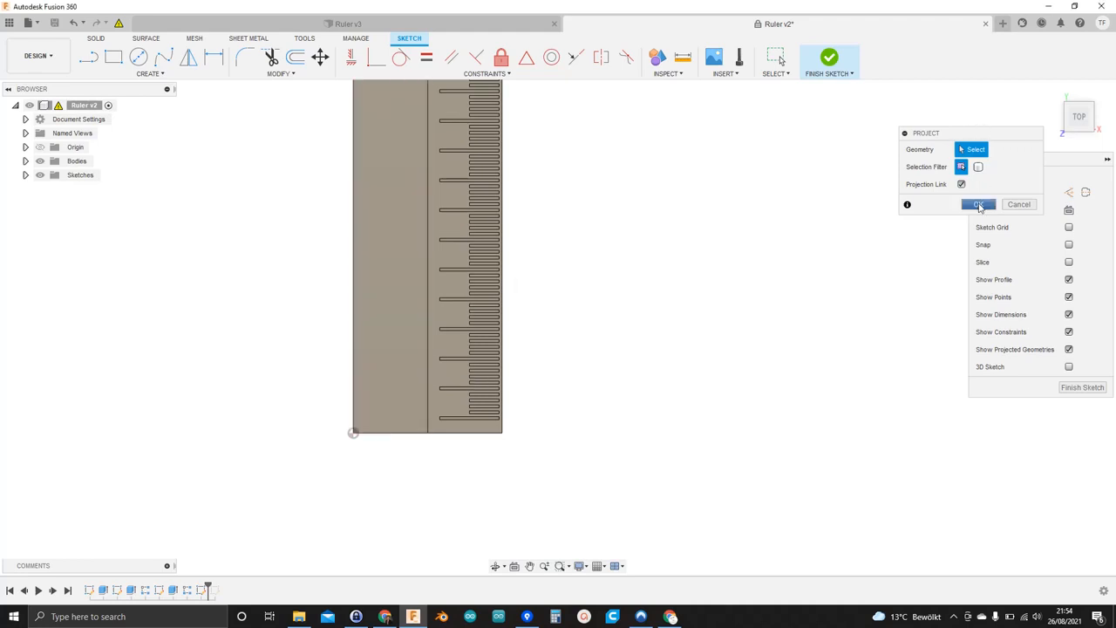
{"action": "left_click", "coordinate": [979, 205]}
{"action": "key", "text": "l"}
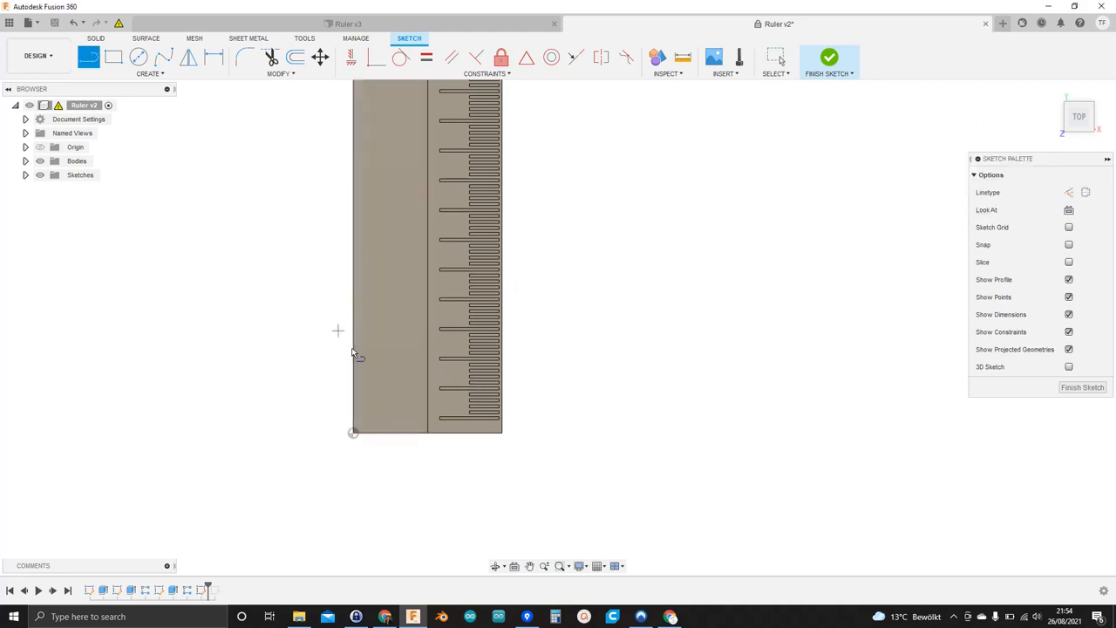
{"action": "left_click", "coordinate": [379, 398]}
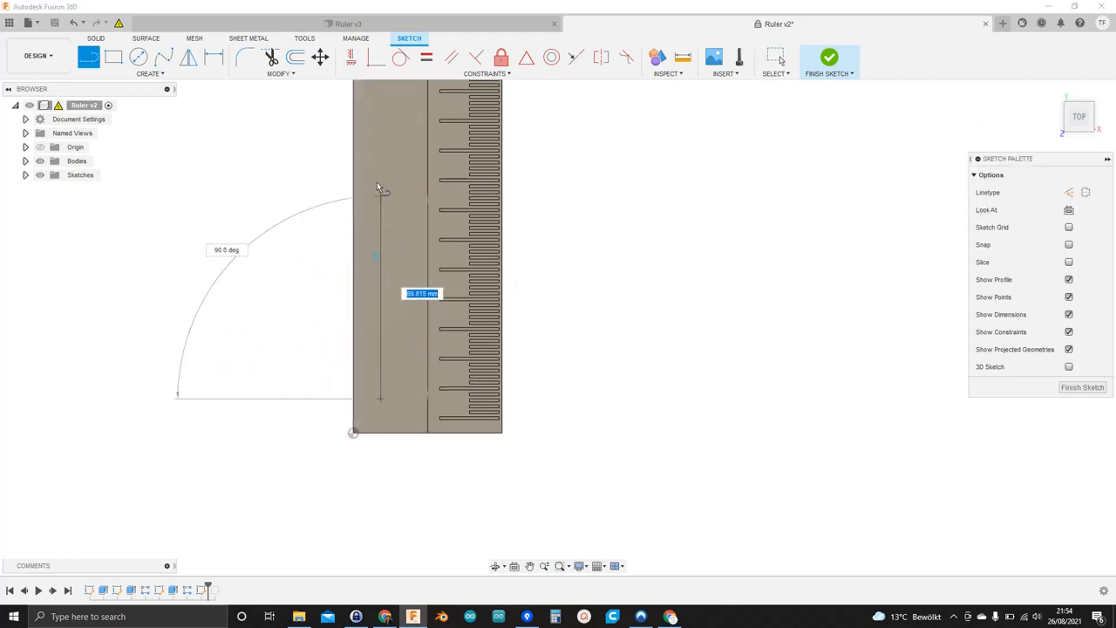
{"action": "left_click", "coordinate": [380, 157]}
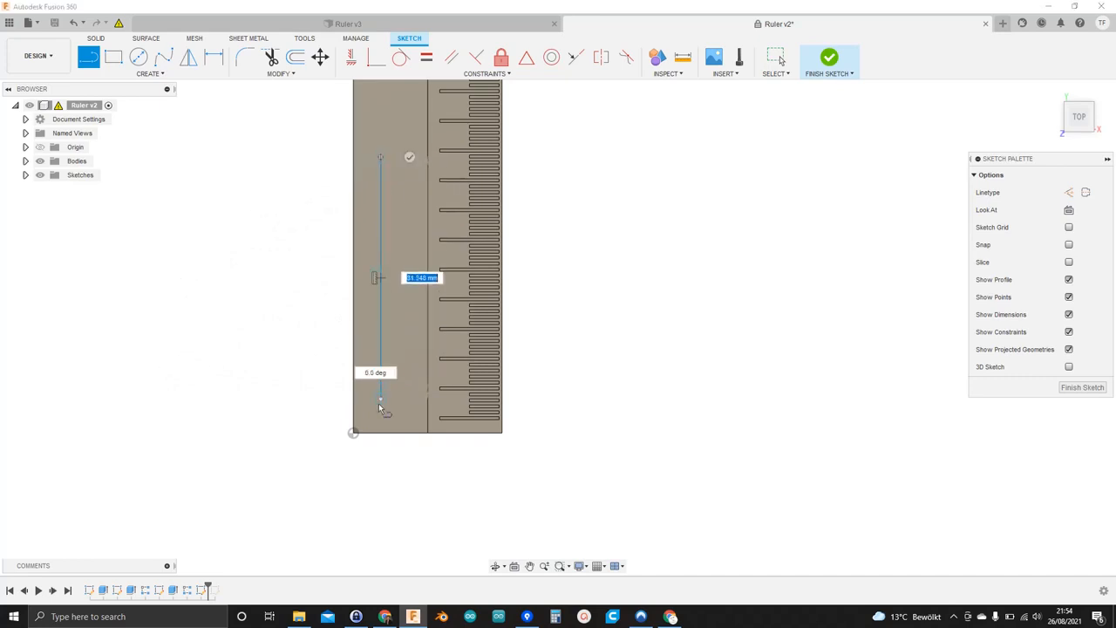
{"action": "left_click", "coordinate": [381, 158]}
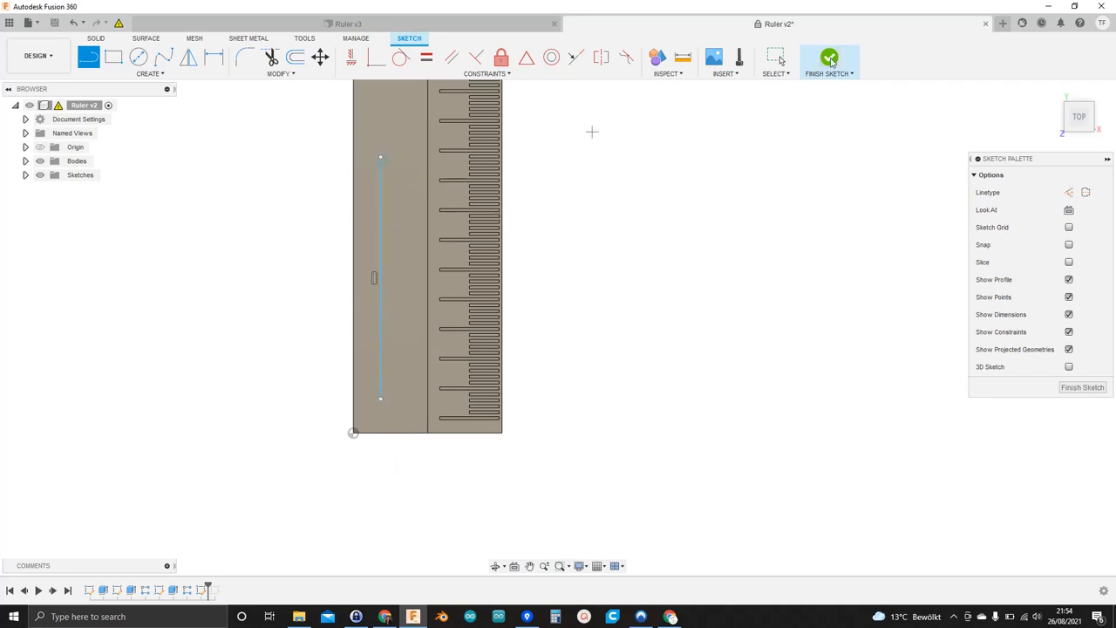
{"action": "left_click", "coordinate": [830, 58]}
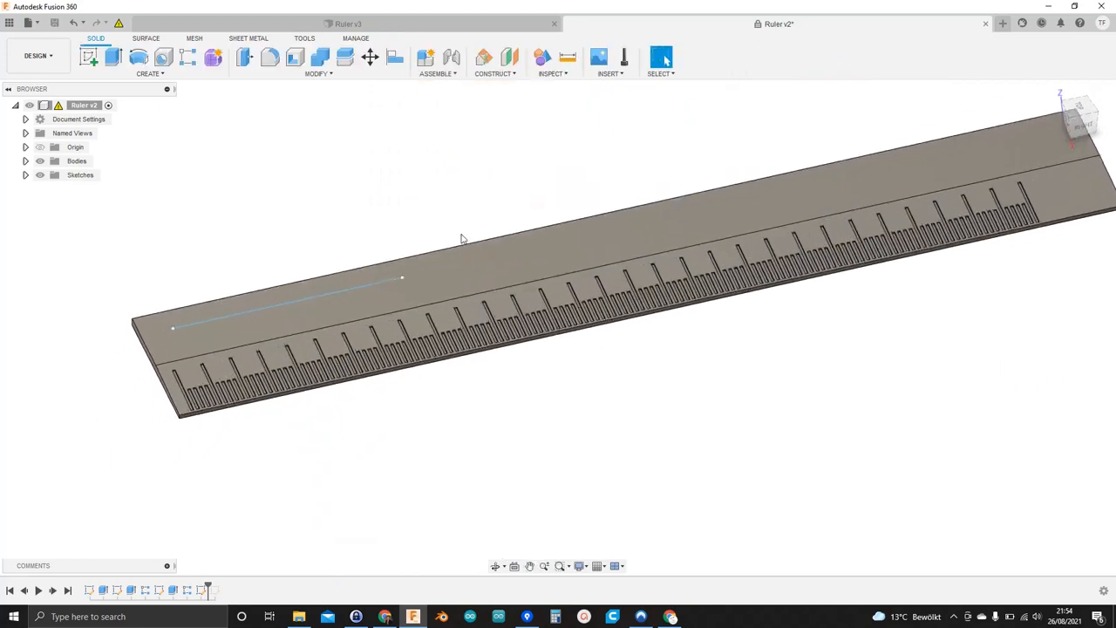
Step: Undo the new line sketch and roll the timeline forward to include the prepared sketch with the full-length guide line
{"action": "key", "text": "ctrl+z"}
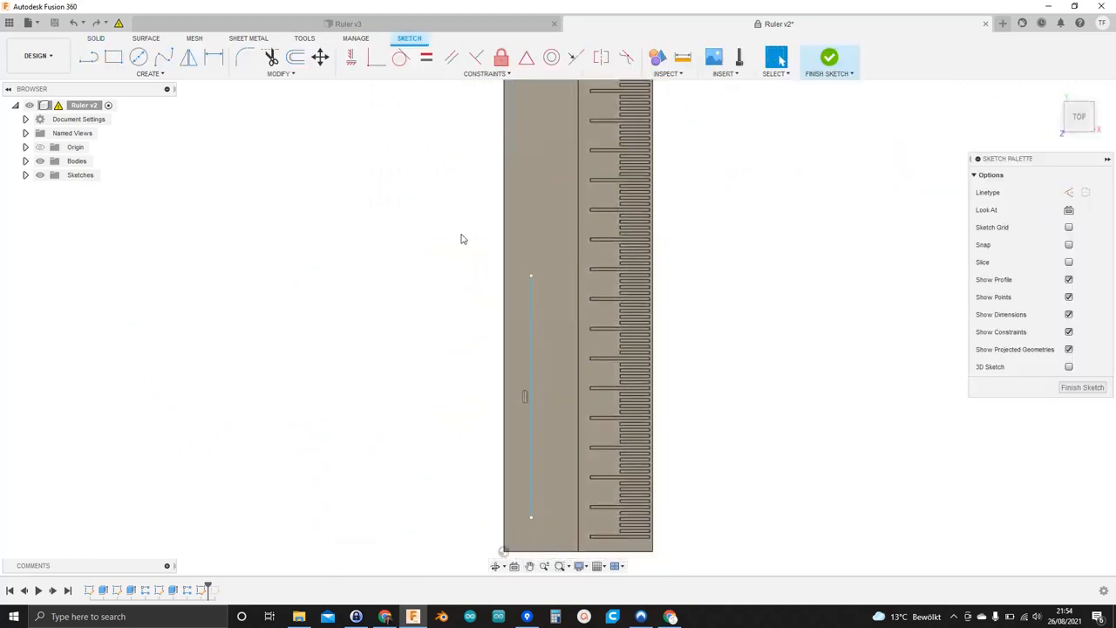
{"action": "key", "text": "ctrl+y"}
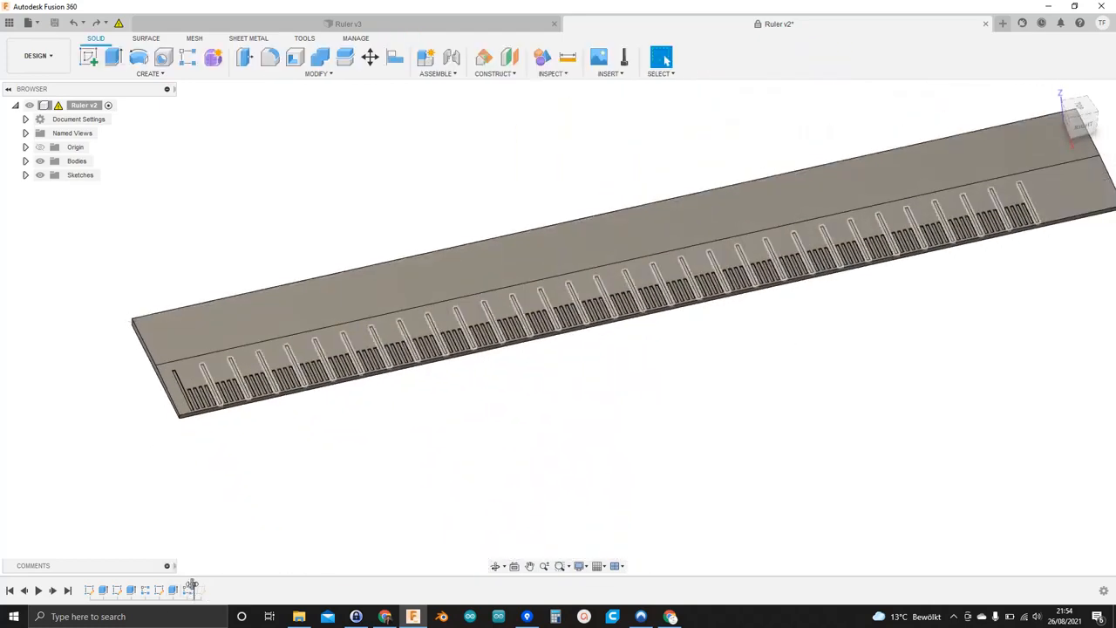
{"action": "left_click_drag", "start_coordinate": [193, 587], "coordinate": [207, 586]}
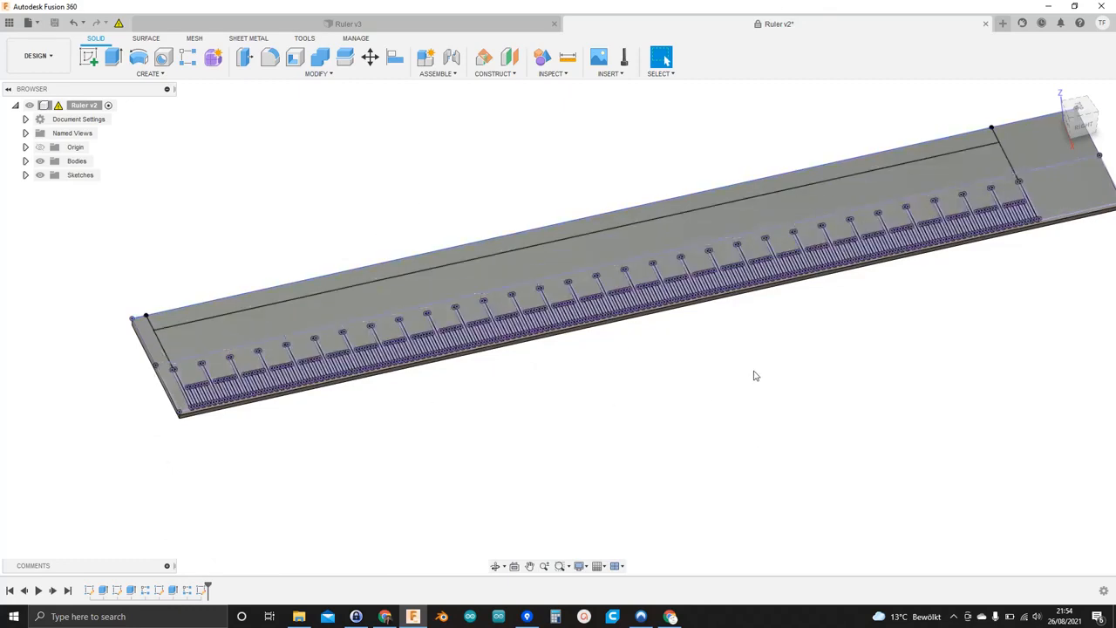
{"action": "middle_click_drag", "start_coordinate": [750, 372], "coordinate": [720, 401], "text": "shift"}
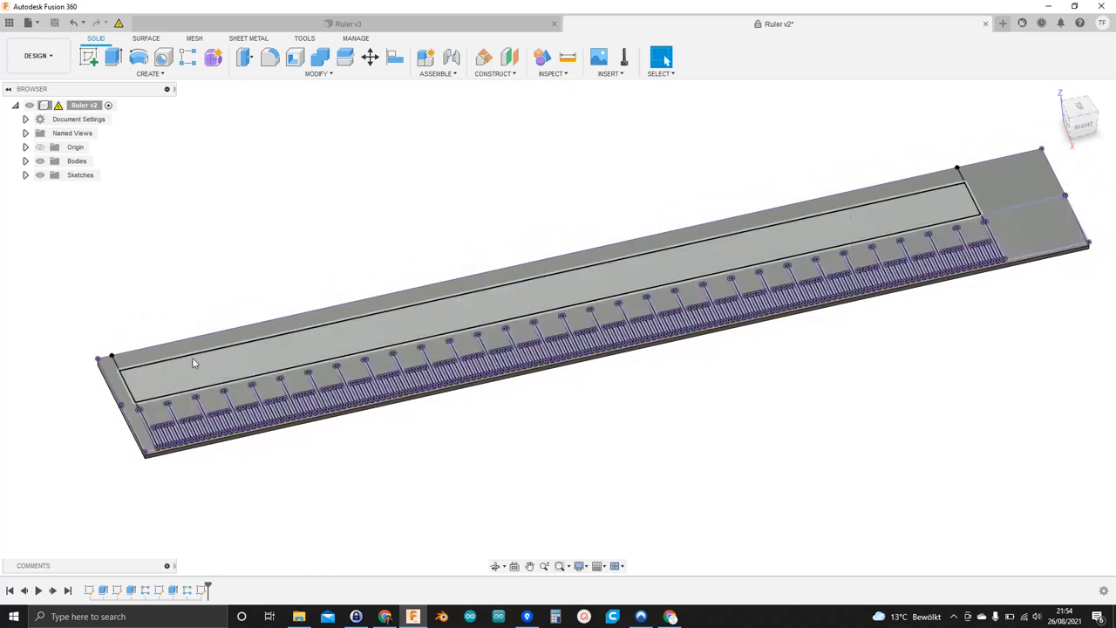
Step: Create consecutive numbers 1 to 4 along the 300 mm sketch line, using the default step, angle, -1 mm distance and New Body operation
{"action": "left_click", "coordinate": [192, 353]}
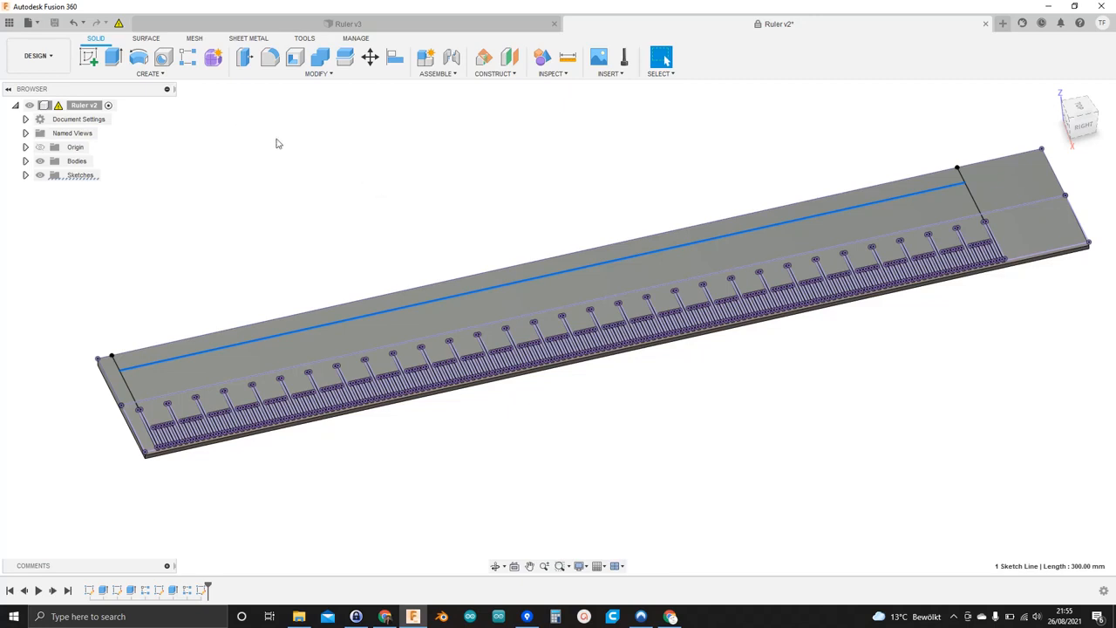
{"action": "left_click", "coordinate": [283, 267]}
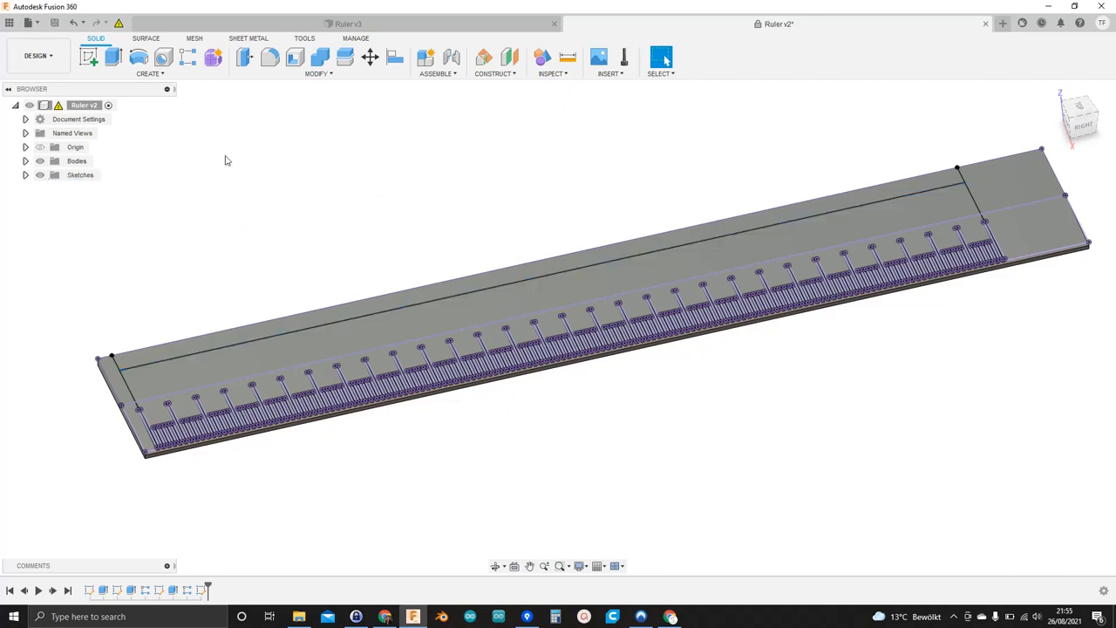
{"action": "left_click", "coordinate": [163, 75]}
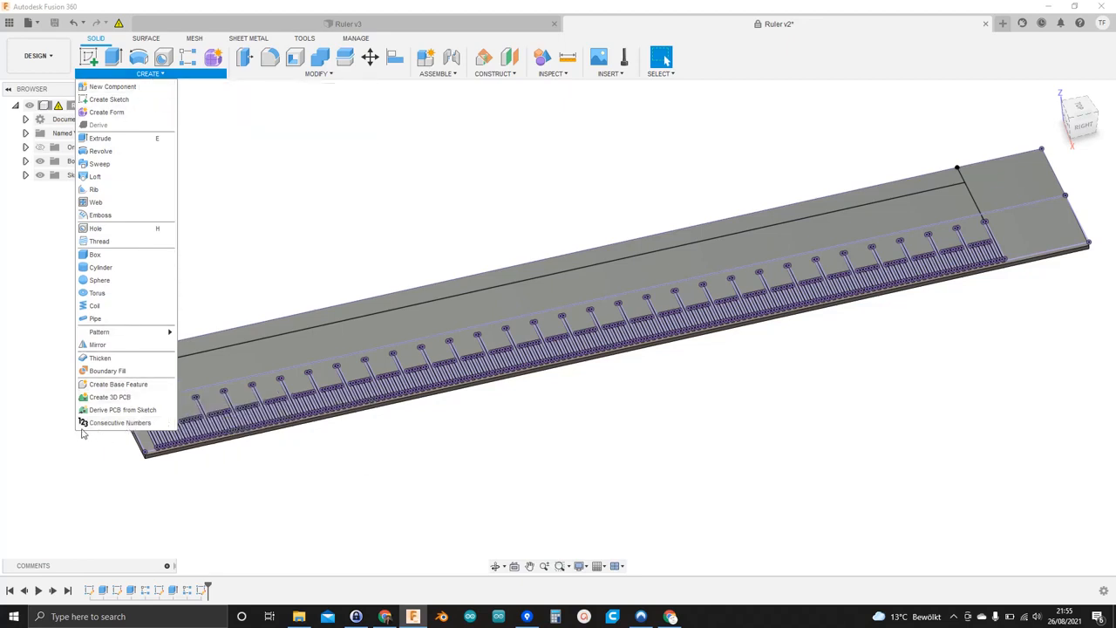
{"action": "left_click", "coordinate": [115, 424]}
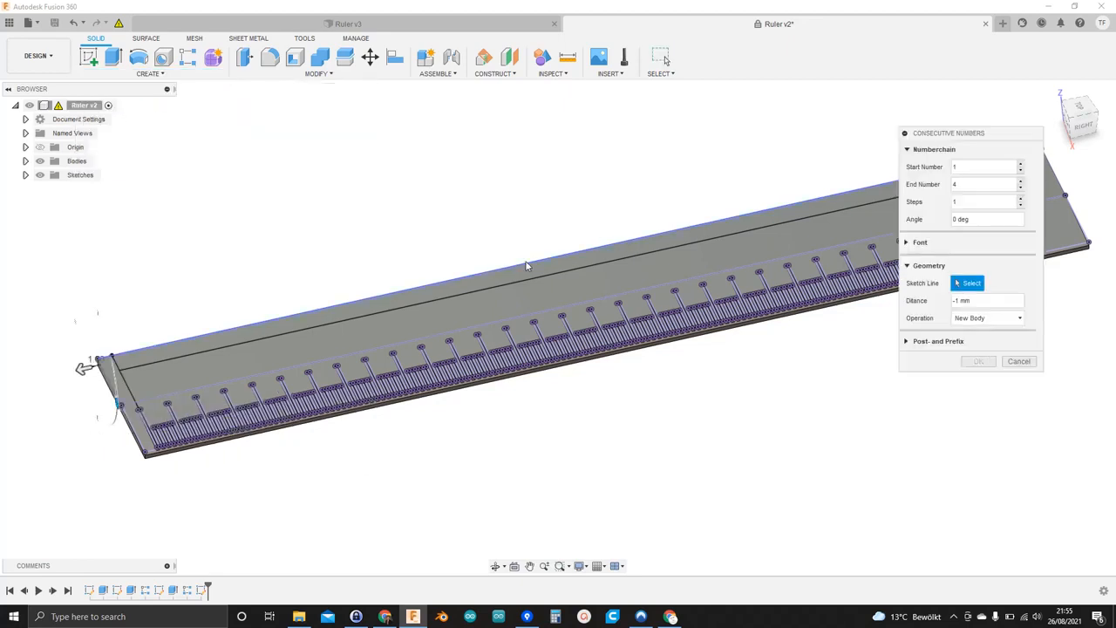
{"action": "left_click_drag", "start_coordinate": [1005, 142], "coordinate": [1061, 256]}
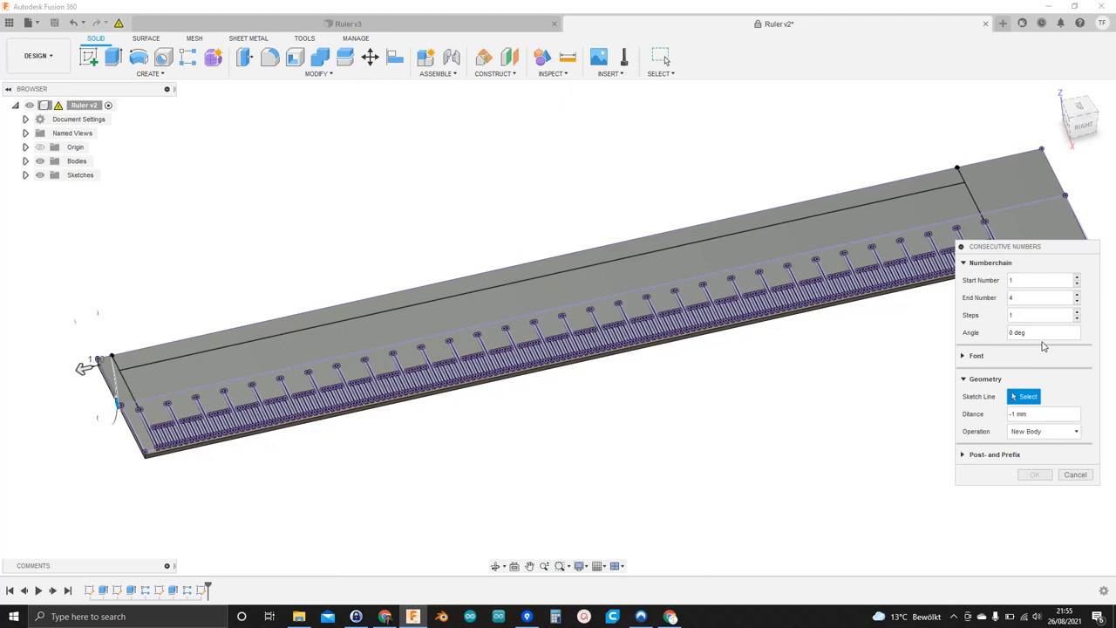
{"action": "left_click", "coordinate": [242, 346]}
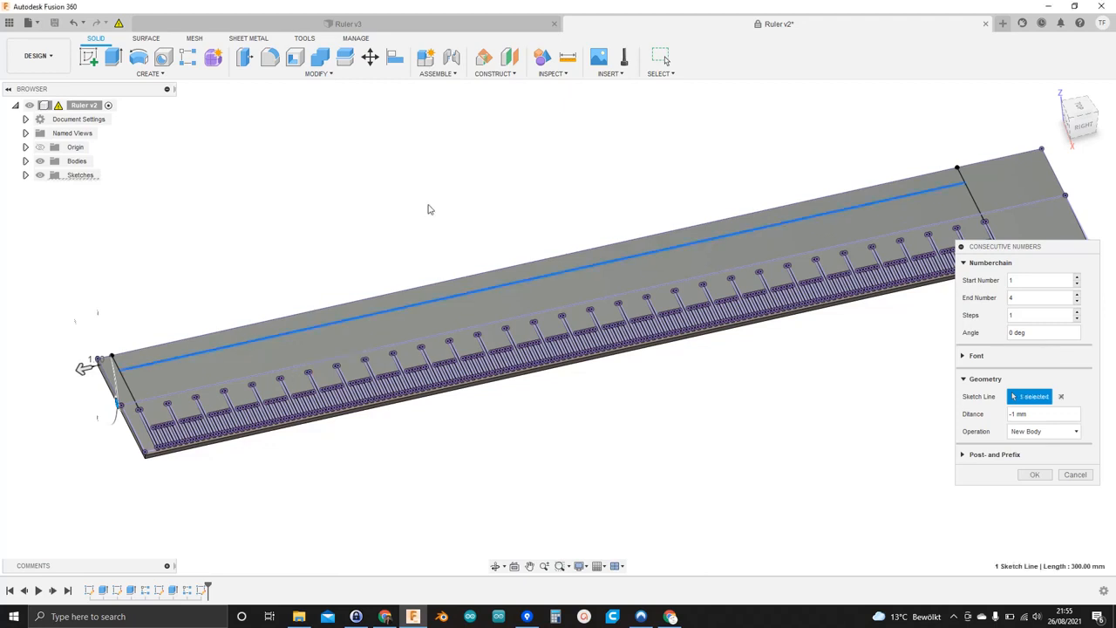
{"action": "left_click", "coordinate": [1034, 476]}
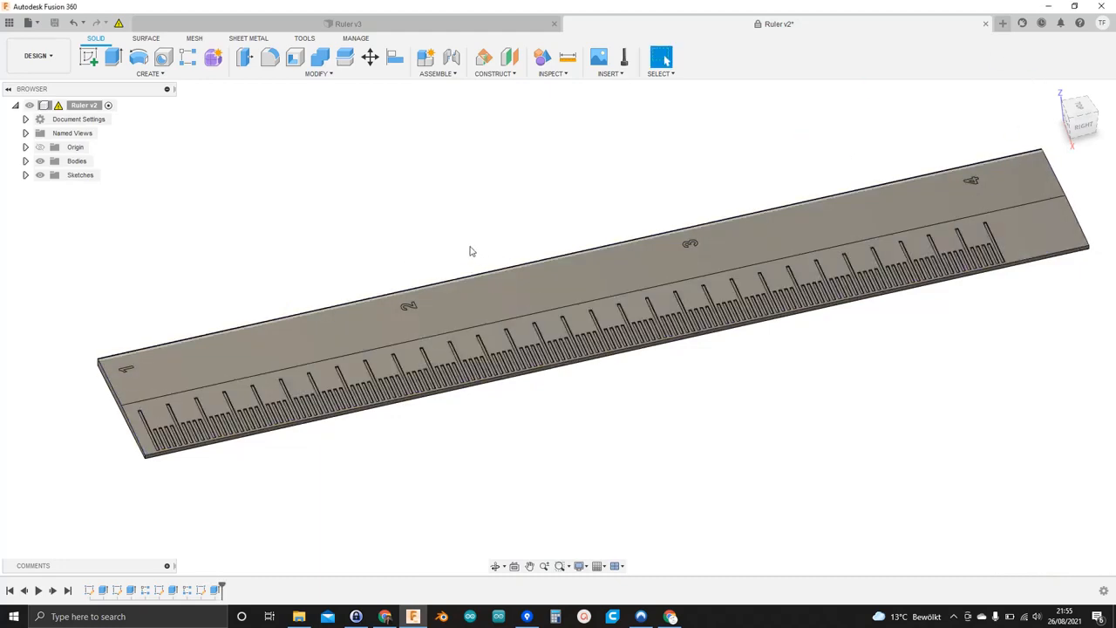
Step: Review the list of bodies made by the numbering, and undo the 1 to 4 numbers
{"action": "middle_click_drag", "start_coordinate": [907, 277], "coordinate": [899, 283], "text": "shift"}
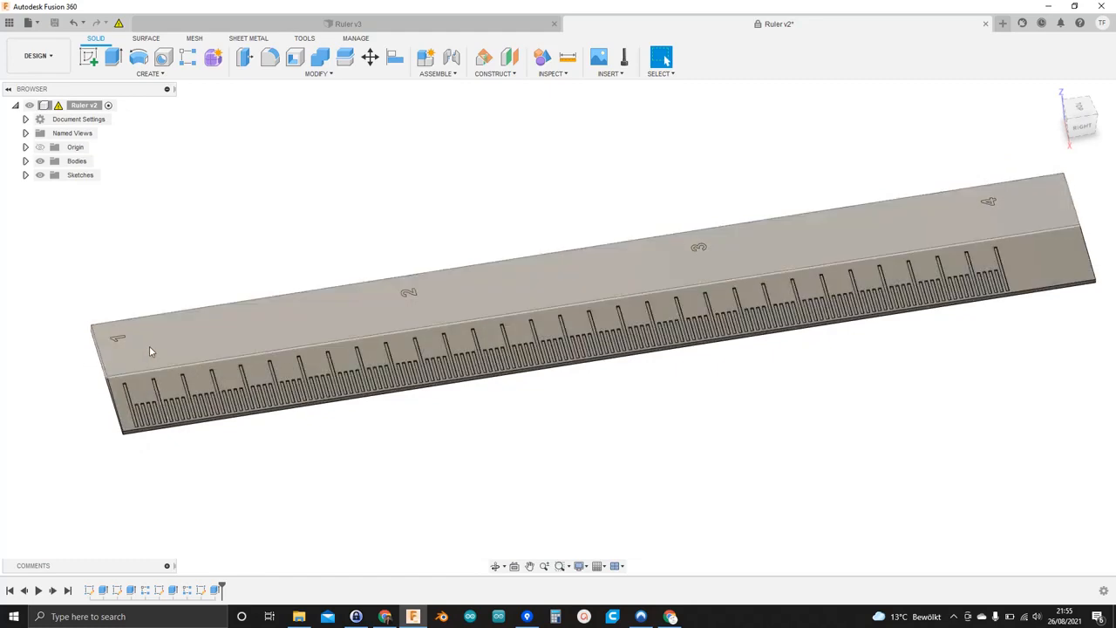
{"action": "left_click", "coordinate": [25, 160]}
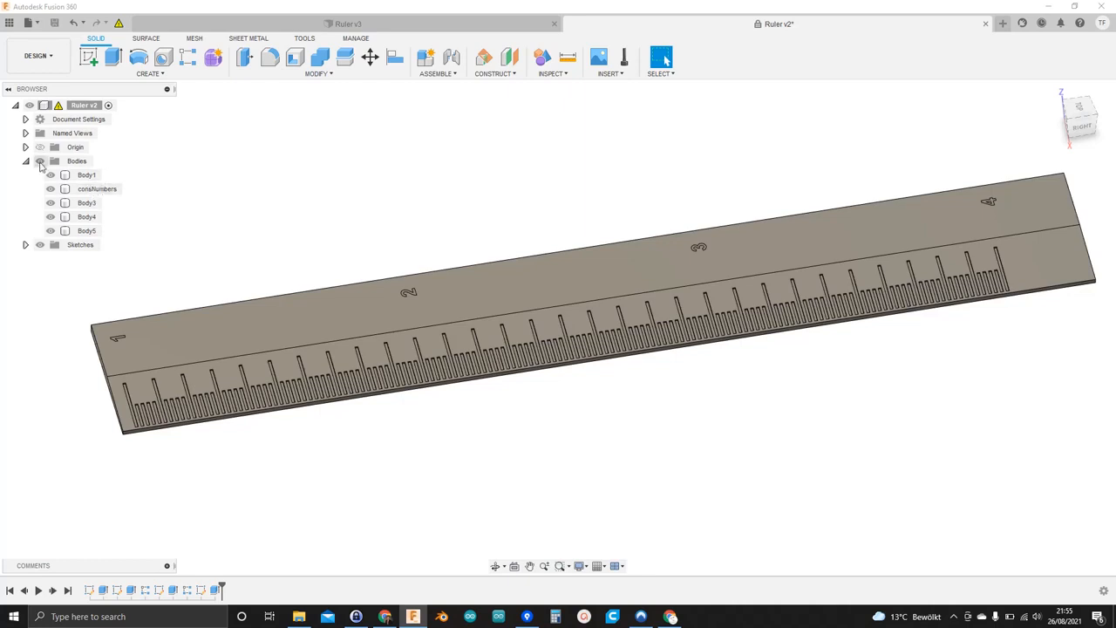
{"action": "left_click", "coordinate": [25, 160]}
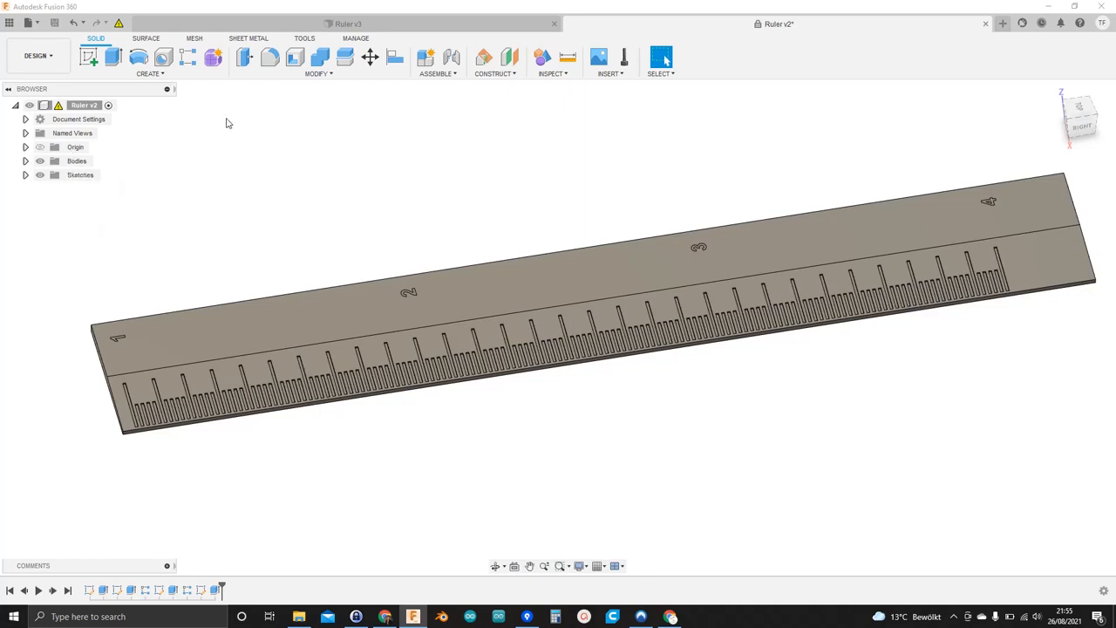
{"action": "key", "text": "ctrl+z"}
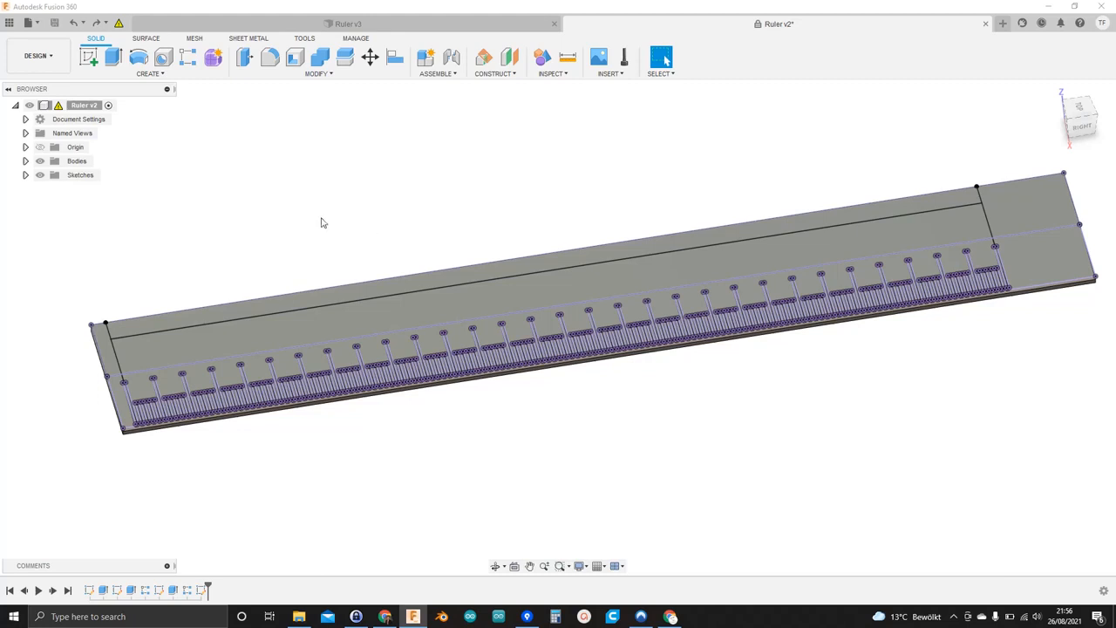
Step: Create consecutive numbers from 0 to 30 in steps of 5 along the 300 mm sketch line, and undo them
{"action": "left_click", "coordinate": [146, 75]}
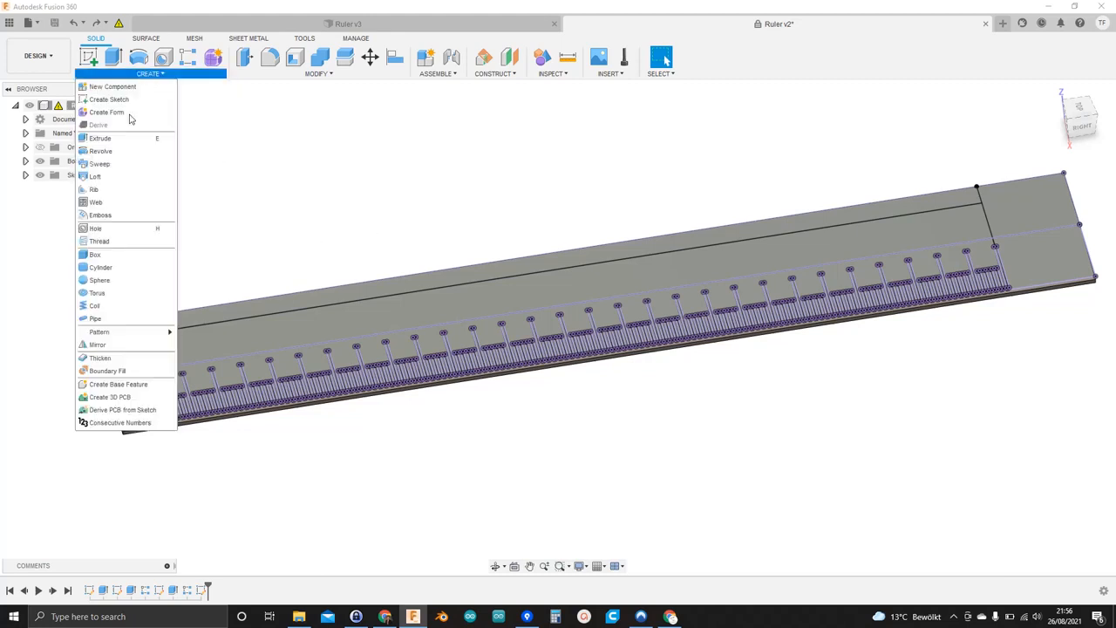
{"action": "left_click", "coordinate": [119, 422]}
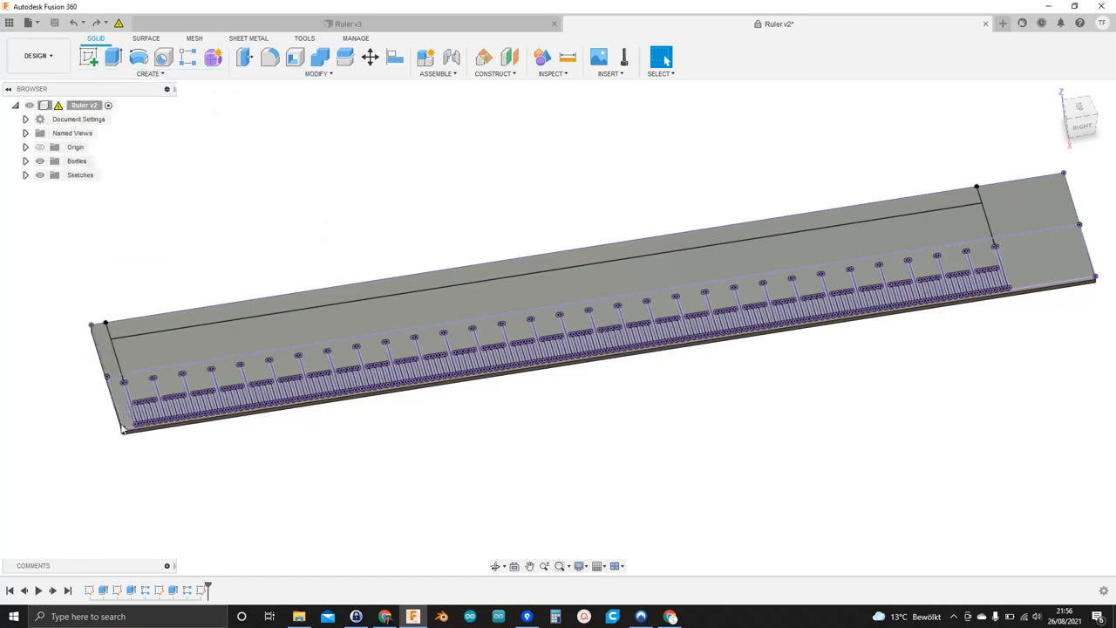
{"action": "left_click", "coordinate": [335, 318]}
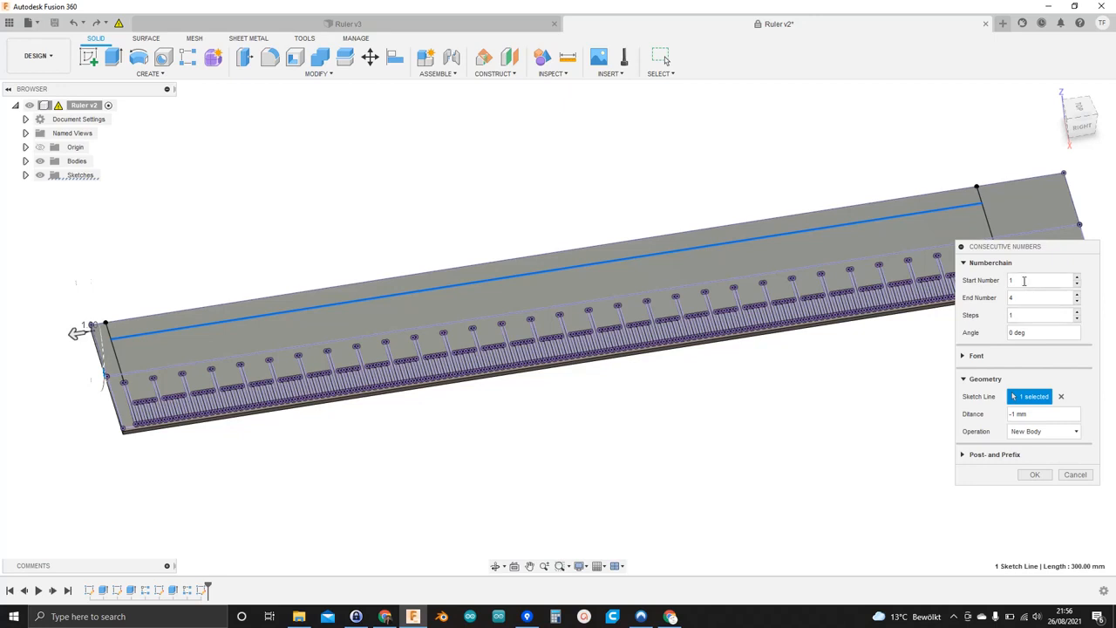
{"action": "left_click", "coordinate": [1022, 280]}
{"action": "type", "text": "5"}
{"action": "left_click", "coordinate": [1034, 475]}
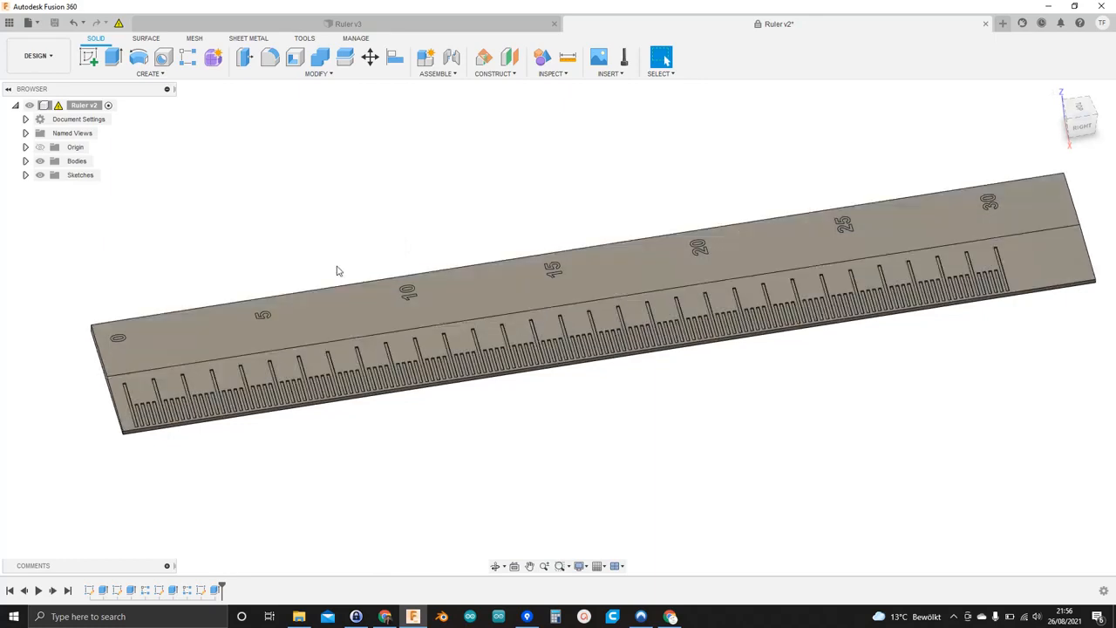
{"action": "key", "text": "ctrl+z"}
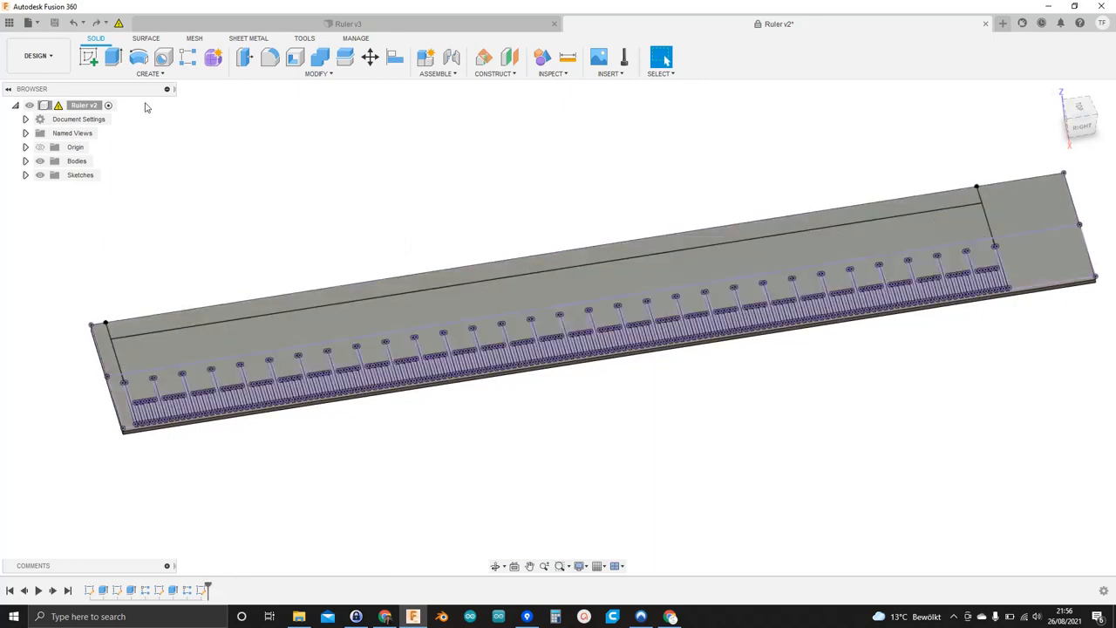
Step: Create consecutive numbers 1 to 4 along the 300 mm sketch line with the angle set to 90 deg
{"action": "left_click", "coordinate": [150, 73]}
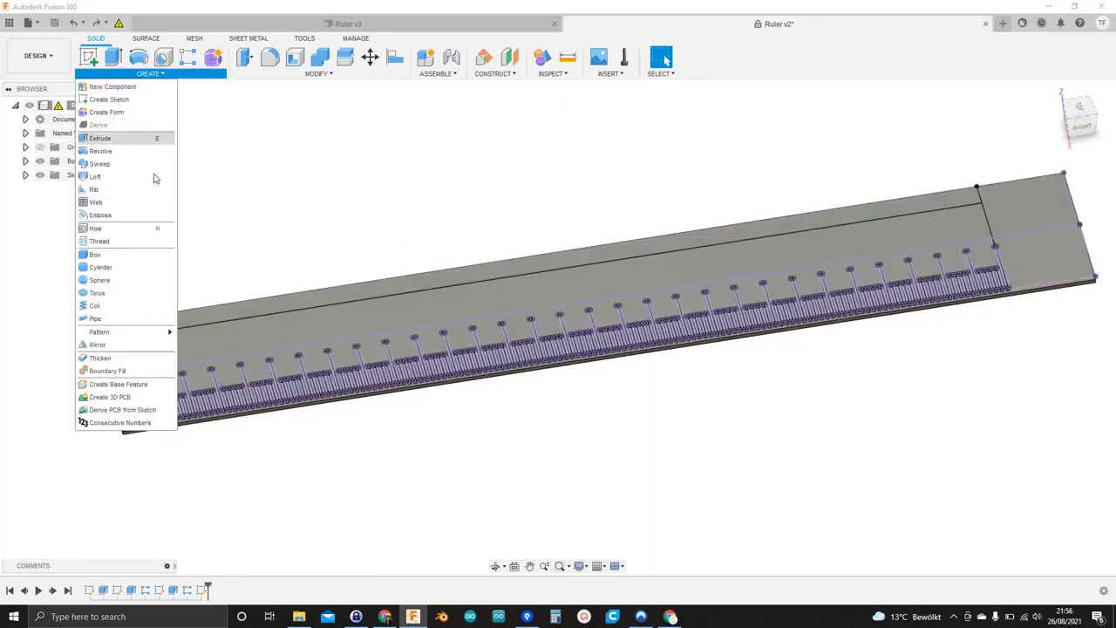
{"action": "left_click", "coordinate": [121, 422]}
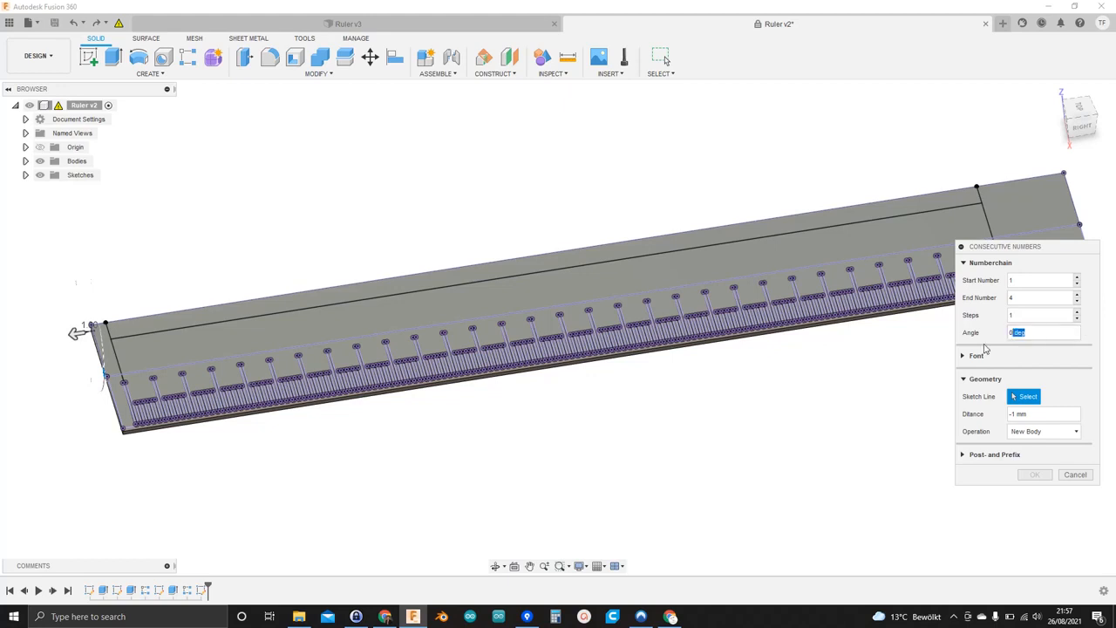
{"action": "left_click", "coordinate": [1032, 336]}
{"action": "left_click_drag", "start_coordinate": [1024, 332], "coordinate": [992, 340]}
{"action": "type", "text": "90"}
{"action": "left_click", "coordinate": [327, 304]}
{"action": "left_click", "coordinate": [1034, 475]}
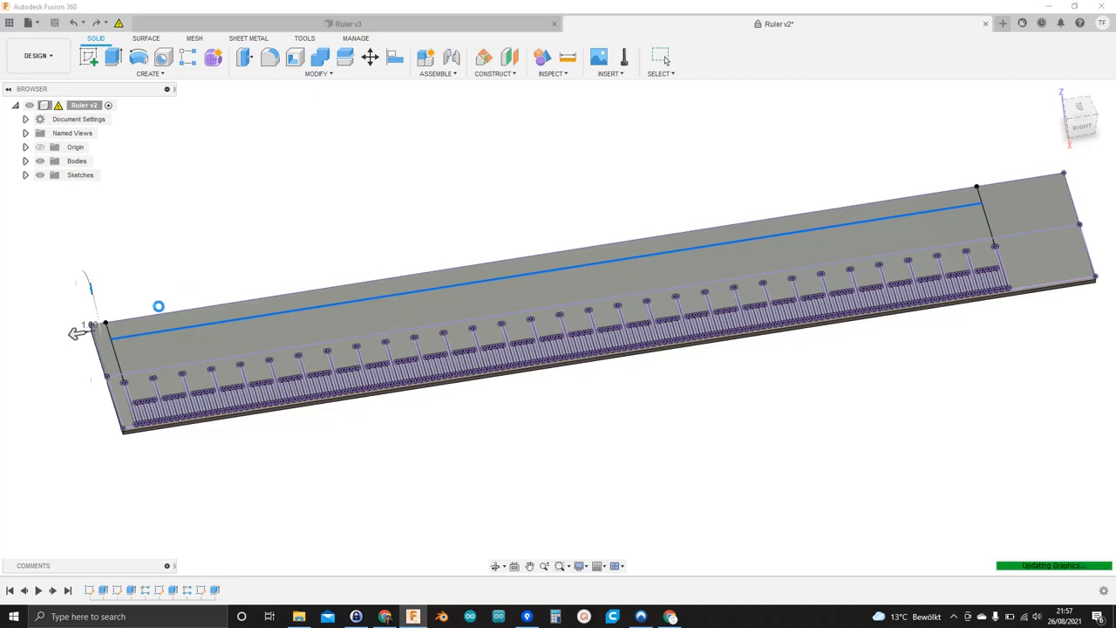
Step: Show Sketch4 and examine how the number 1 is placed at the start of the guide line
{"action": "scroll", "coordinate": [117, 320], "scroll_direction": "up", "scroll_amount": 5}
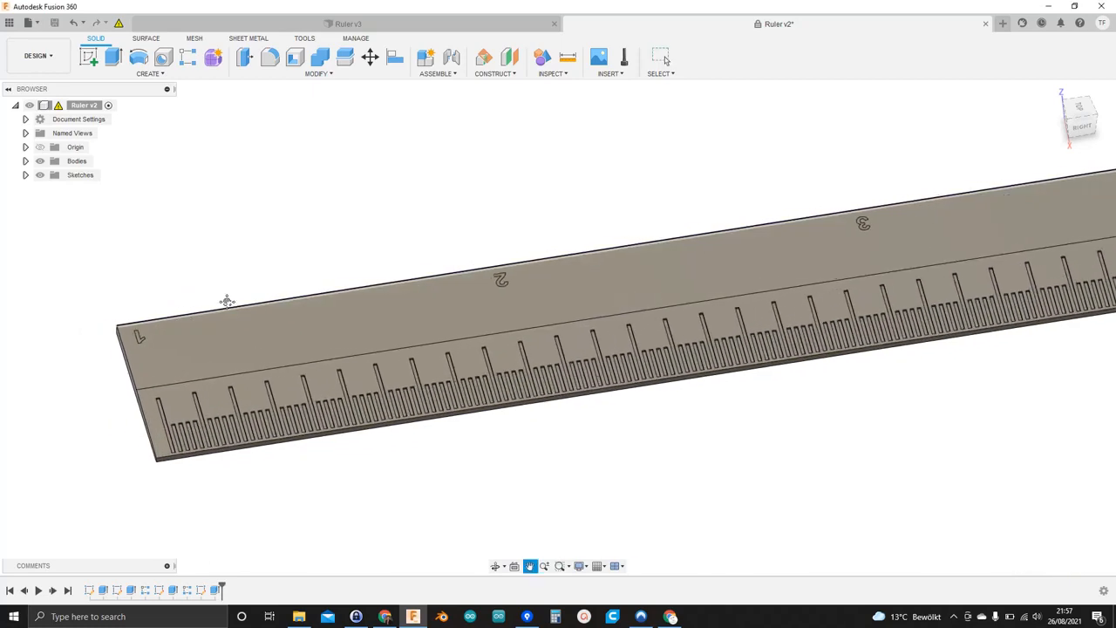
{"action": "scroll", "coordinate": [257, 283], "scroll_direction": "up", "scroll_amount": 3}
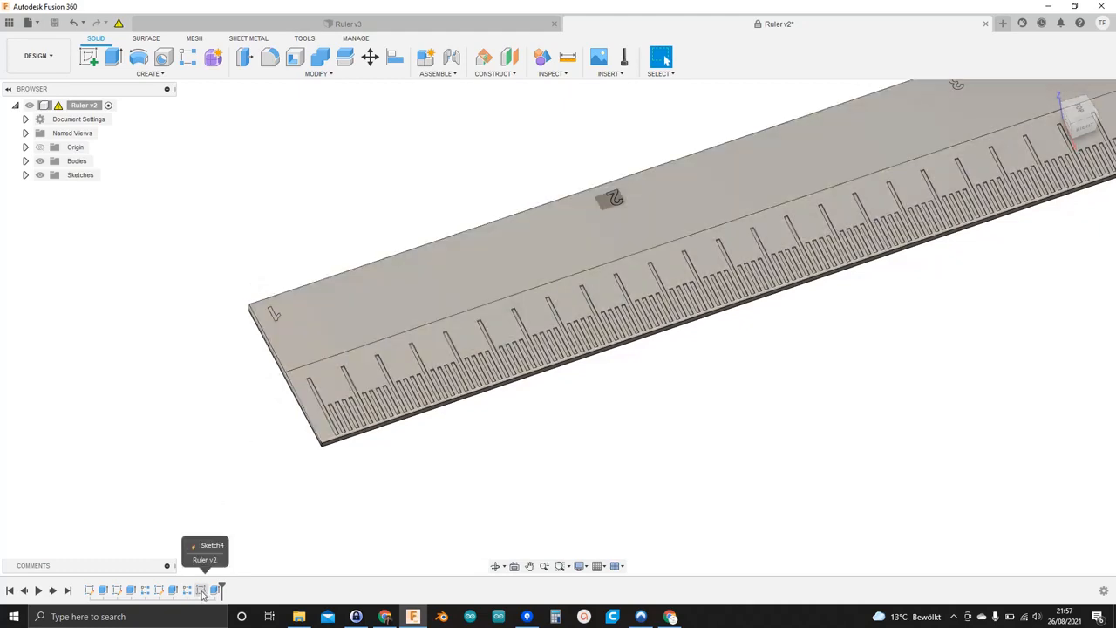
{"action": "left_click", "coordinate": [25, 174]}
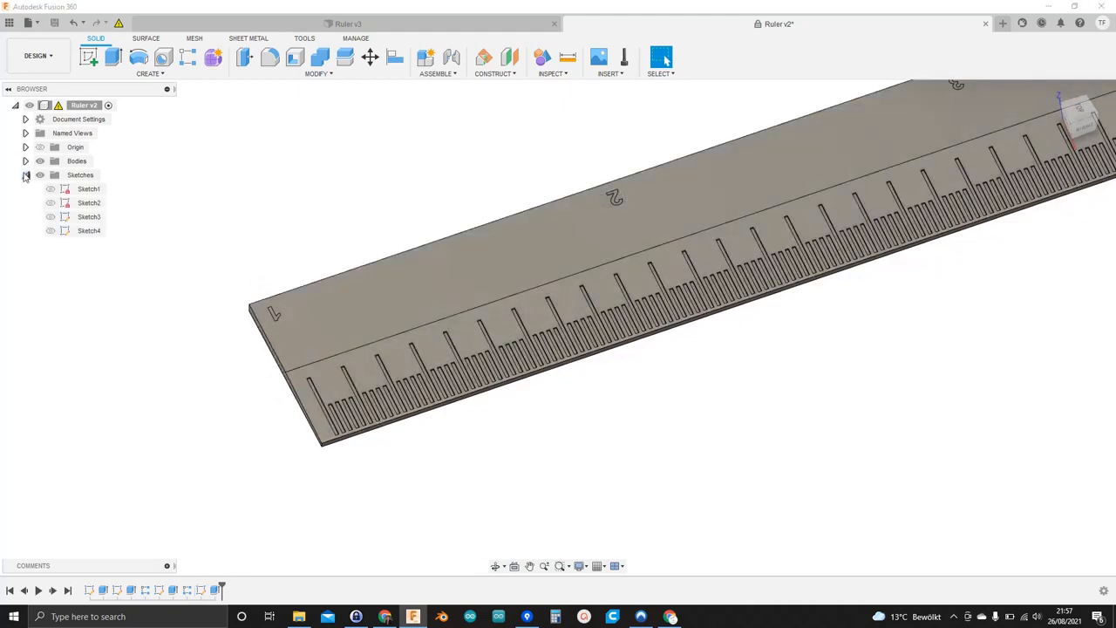
{"action": "left_click", "coordinate": [50, 230]}
{"action": "scroll", "coordinate": [225, 319], "scroll_direction": "up", "scroll_amount": 10}
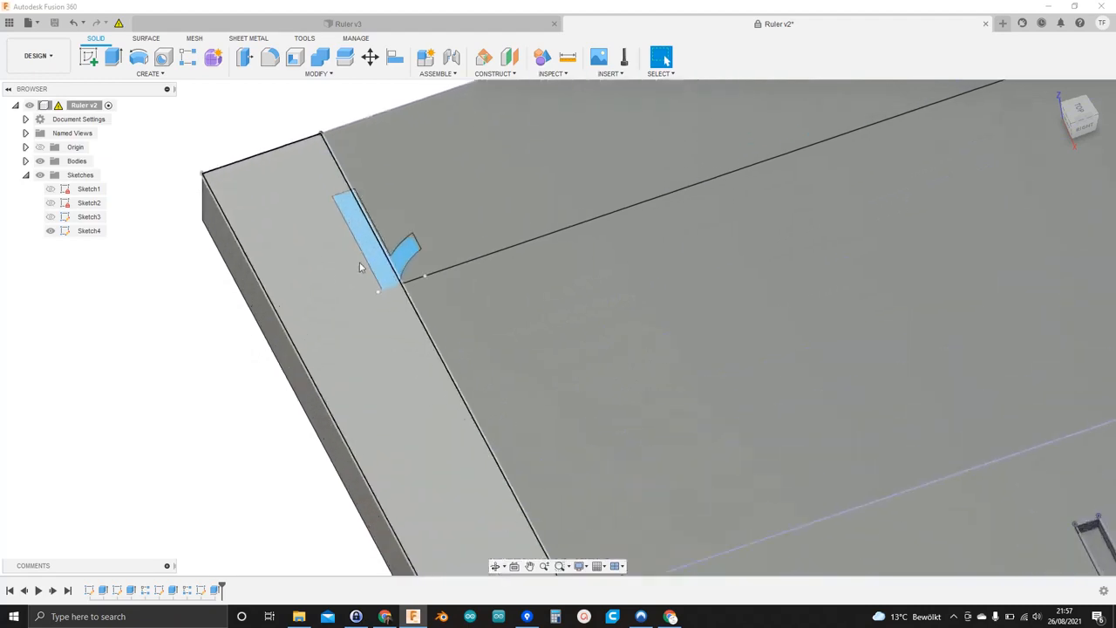
Step: Examine the sketch point under the number 1 at the guide line's start, and undo the 1 to 4 numbering
{"action": "scroll", "coordinate": [462, 235], "scroll_direction": "up", "scroll_amount": 1}
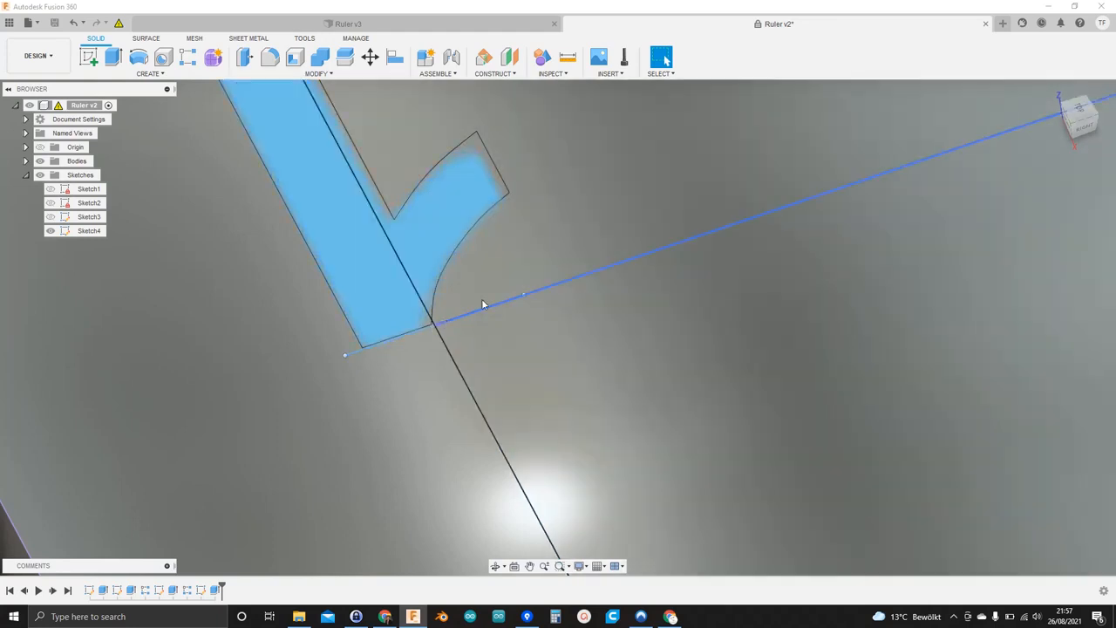
{"action": "left_click", "coordinate": [432, 324]}
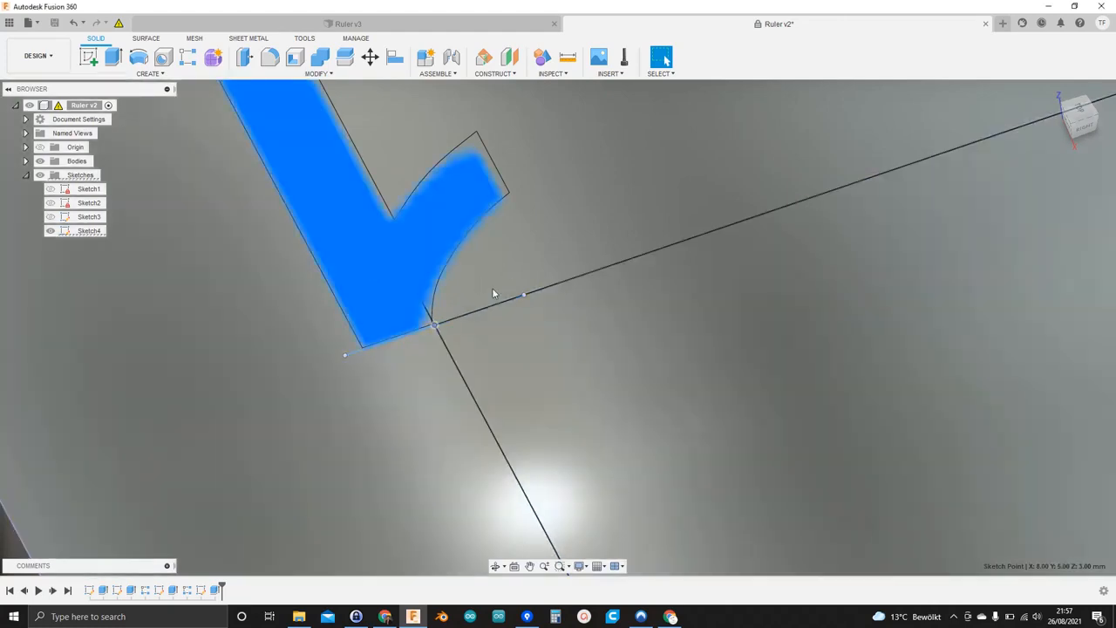
{"action": "scroll", "coordinate": [547, 291], "scroll_direction": "down", "scroll_amount": 10}
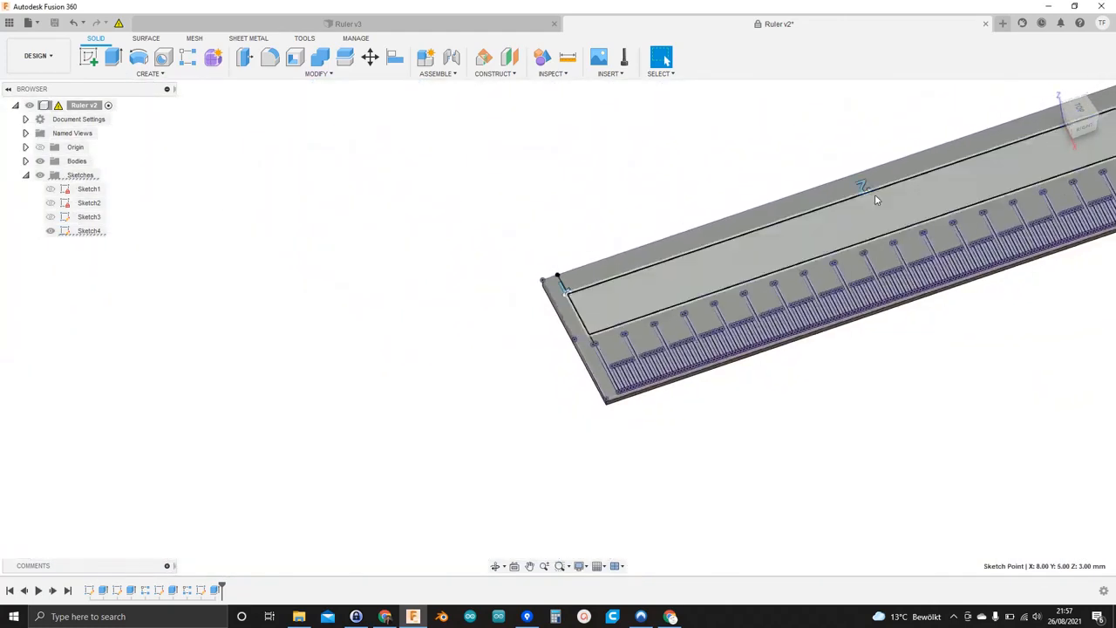
{"action": "middle_click_drag", "start_coordinate": [875, 199], "coordinate": [443, 328]}
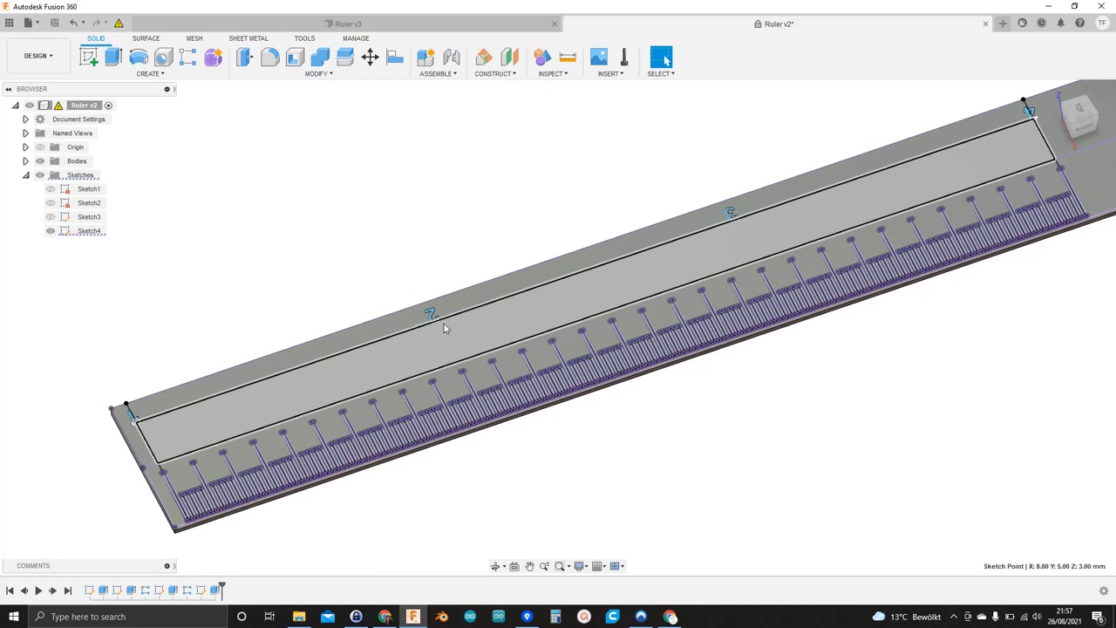
{"action": "key", "text": "Escape"}
{"action": "key", "text": "ctrl+z"}
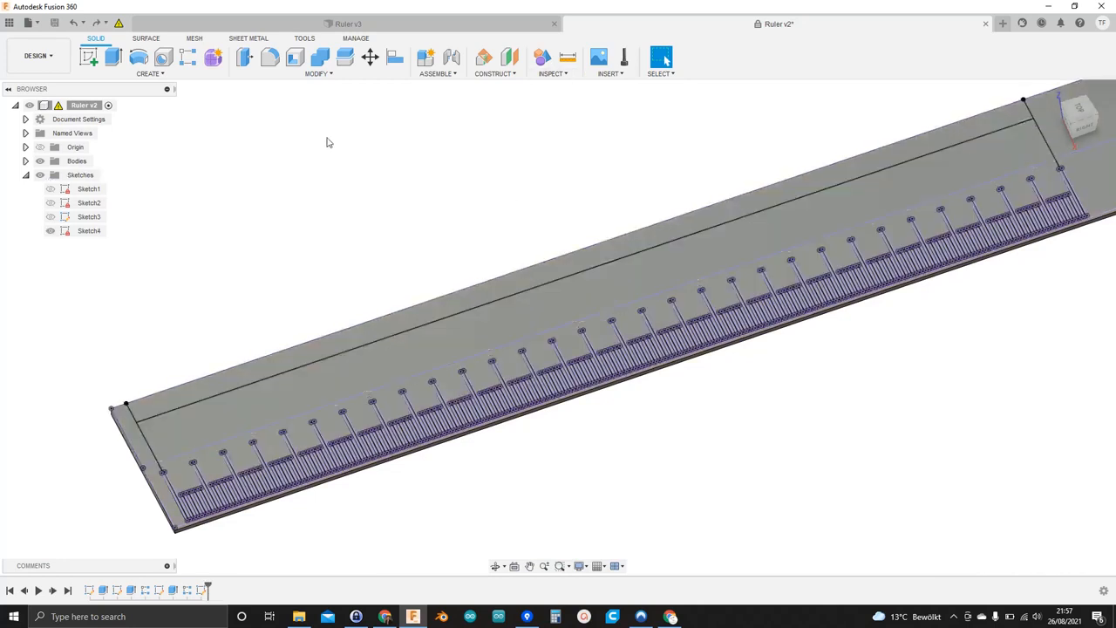
Step: Pin the Consecutive Numbers command to the toolbar
{"action": "left_click", "coordinate": [150, 73]}
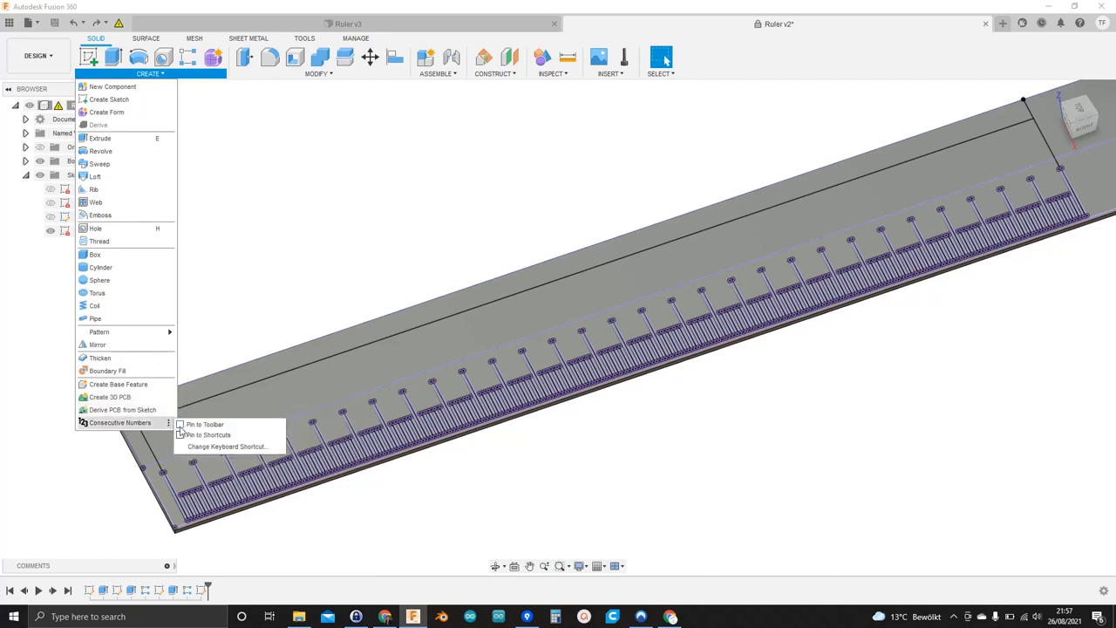
{"action": "left_click", "coordinate": [188, 427]}
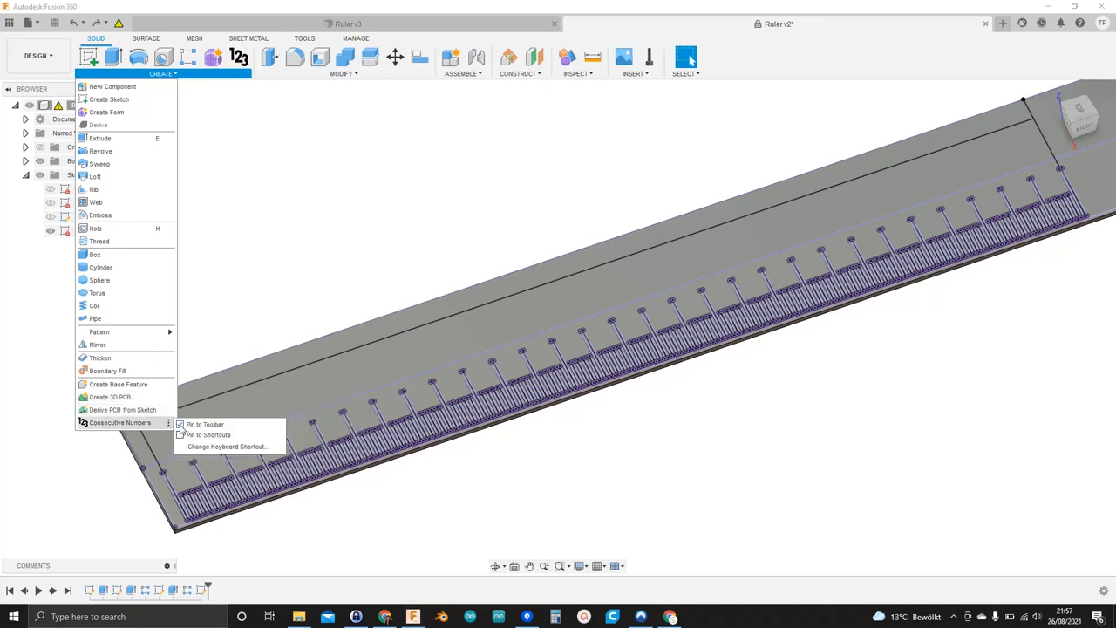
Step: Cut consecutive numbers 1 to 4 into the ruler along the 300 mm sketch line at an angle of -90 deg
{"action": "left_click", "coordinate": [239, 57]}
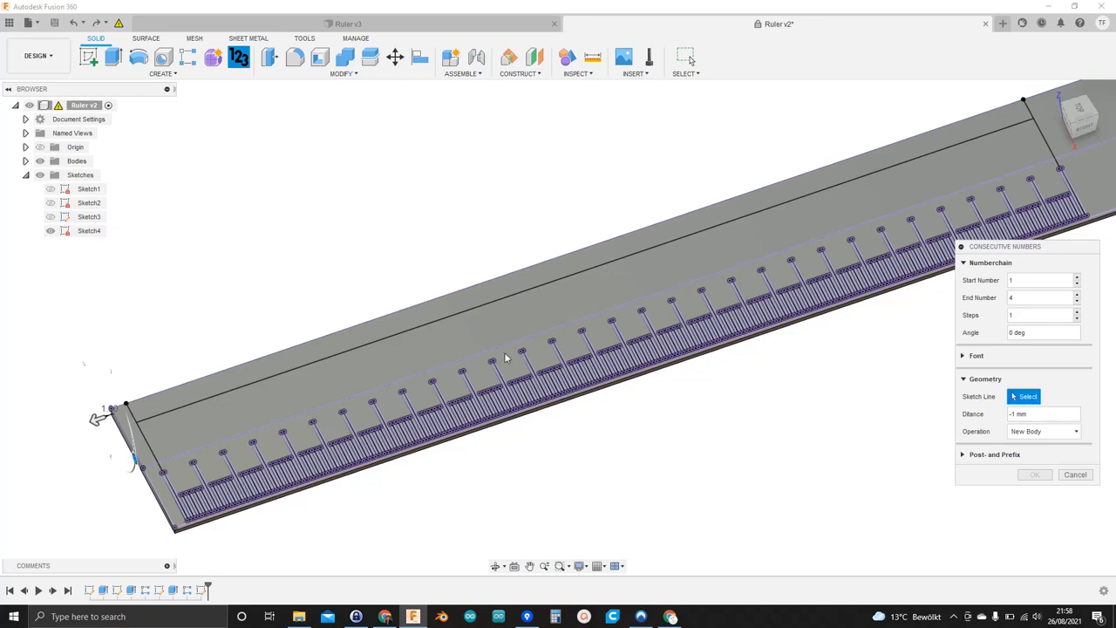
{"action": "left_click", "coordinate": [470, 315]}
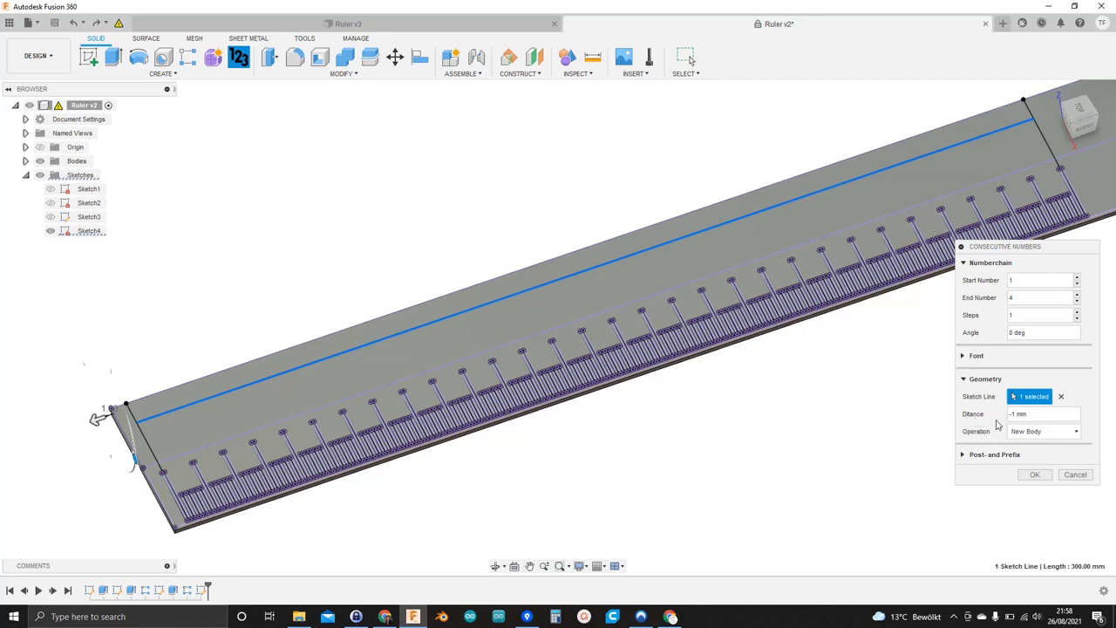
{"action": "left_click", "coordinate": [1063, 434]}
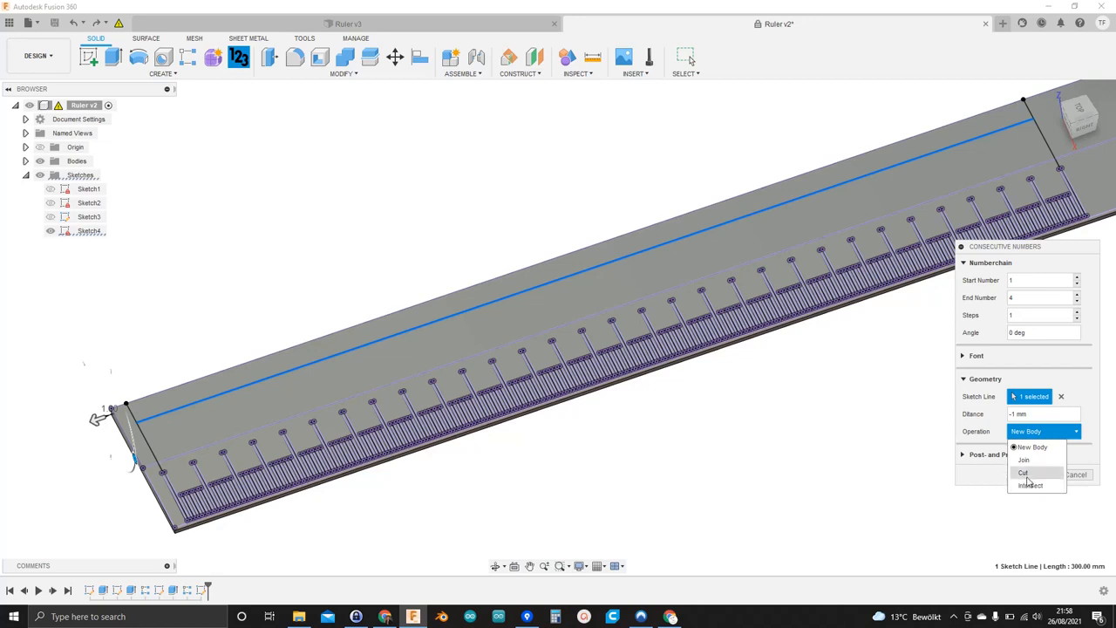
{"action": "left_click", "coordinate": [1023, 473]}
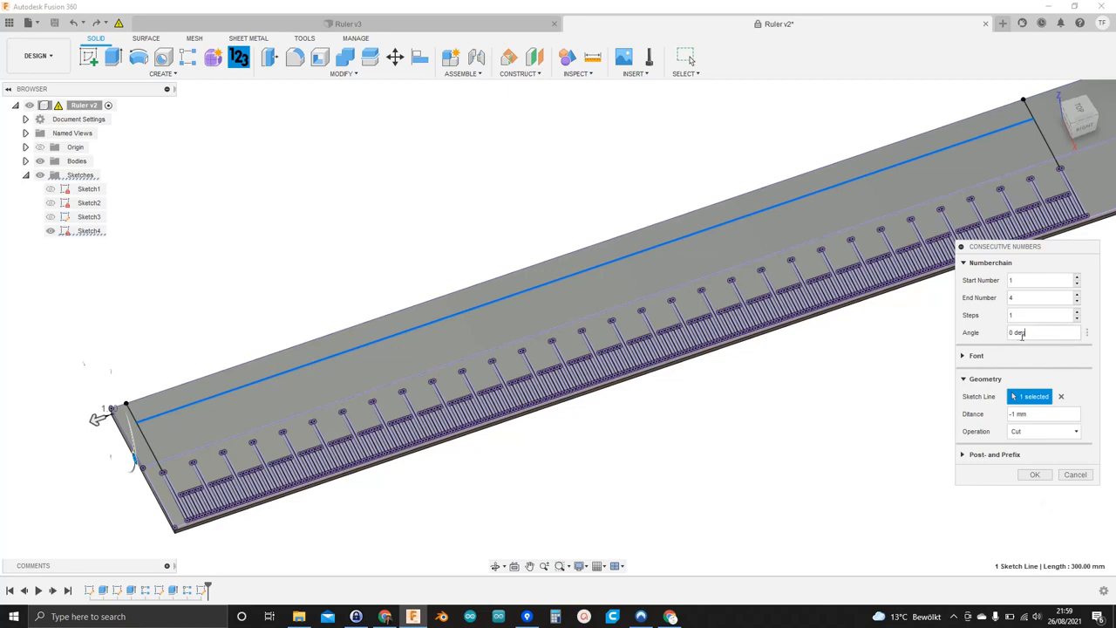
{"action": "left_click_drag", "start_coordinate": [1028, 333], "coordinate": [993, 340]}
{"action": "type", "text": "-90"}
{"action": "left_click", "coordinate": [1031, 478]}
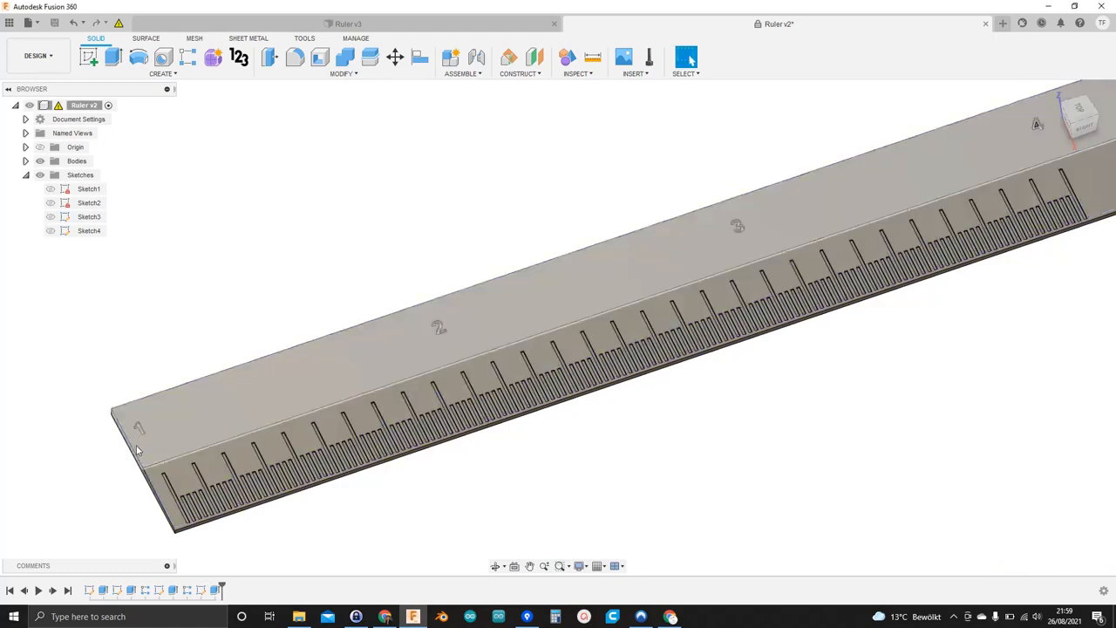
Step: Inspect the engraved number 1 up close and the orientation of the numbers along the ruler
{"action": "scroll", "coordinate": [137, 449], "scroll_direction": "up", "scroll_amount": 10}
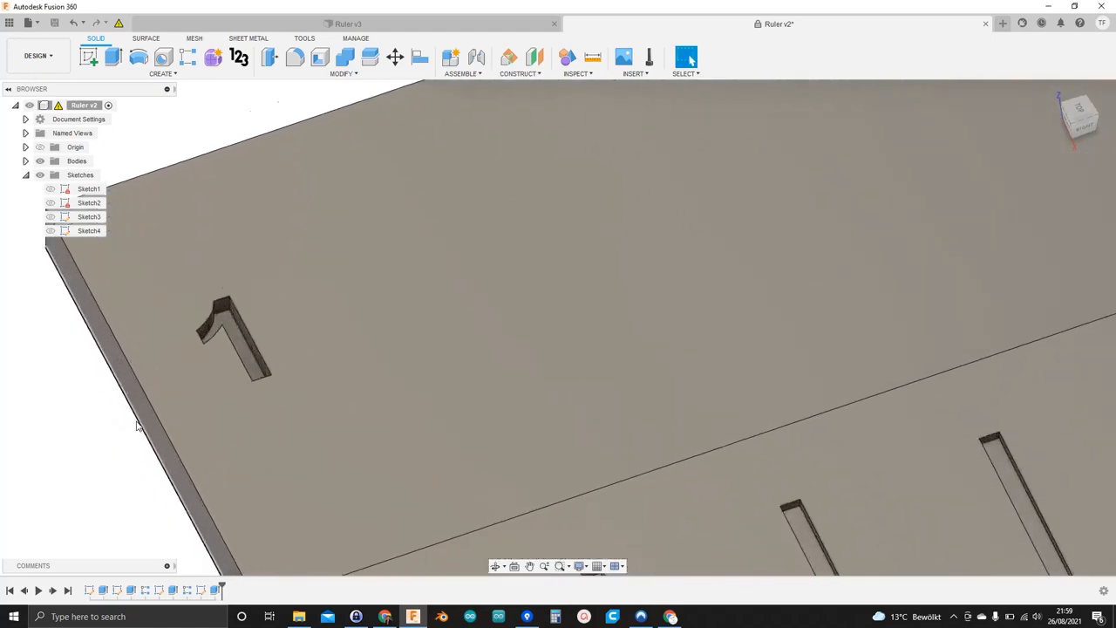
{"action": "middle_click_drag", "start_coordinate": [137, 425], "coordinate": [399, 363], "text": "shift"}
{"action": "scroll", "coordinate": [399, 363], "scroll_direction": "down", "scroll_amount": 10}
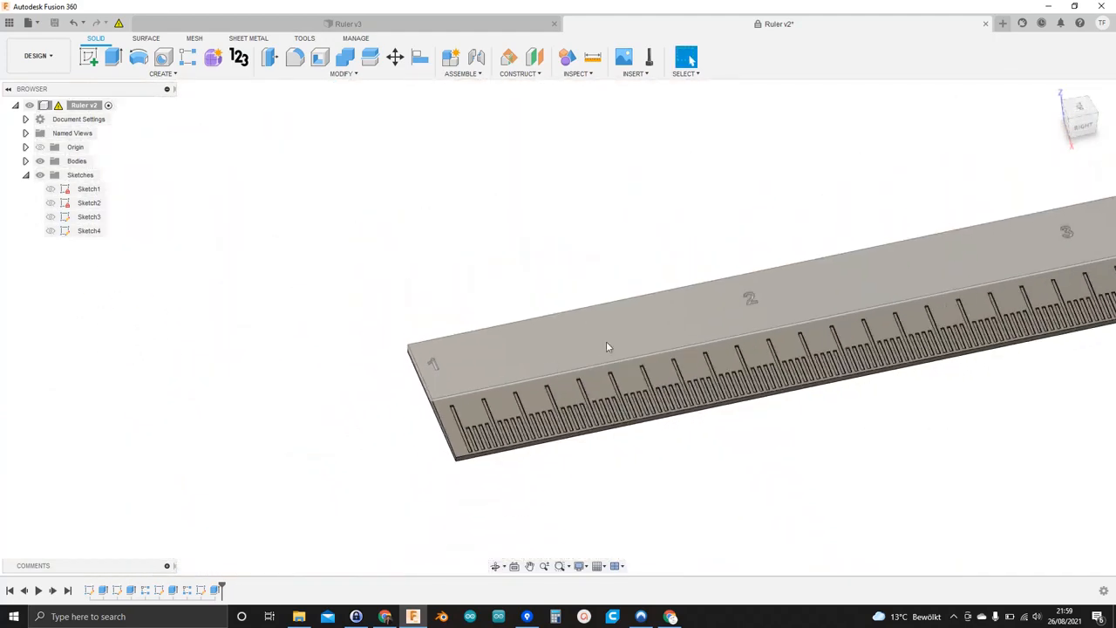
{"action": "scroll", "coordinate": [608, 347], "scroll_direction": "down", "scroll_amount": 5}
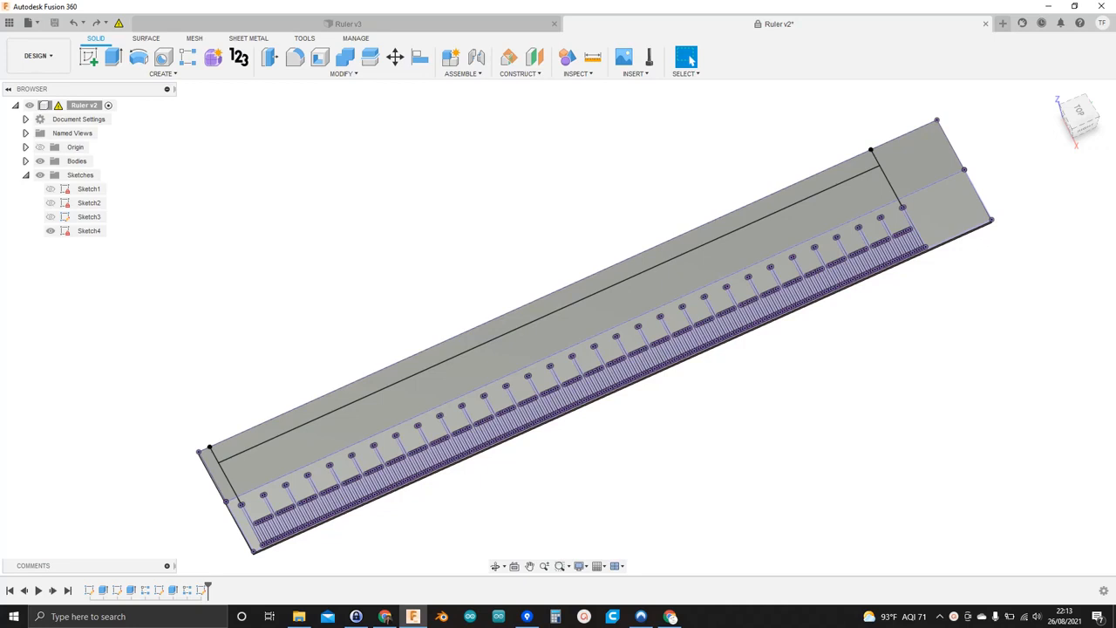
Step: Cut consecutive numbers 1 to 4 into the ruler along the 300 mm sketch line with a number height of 7 mm
{"action": "left_click", "coordinate": [238, 58]}
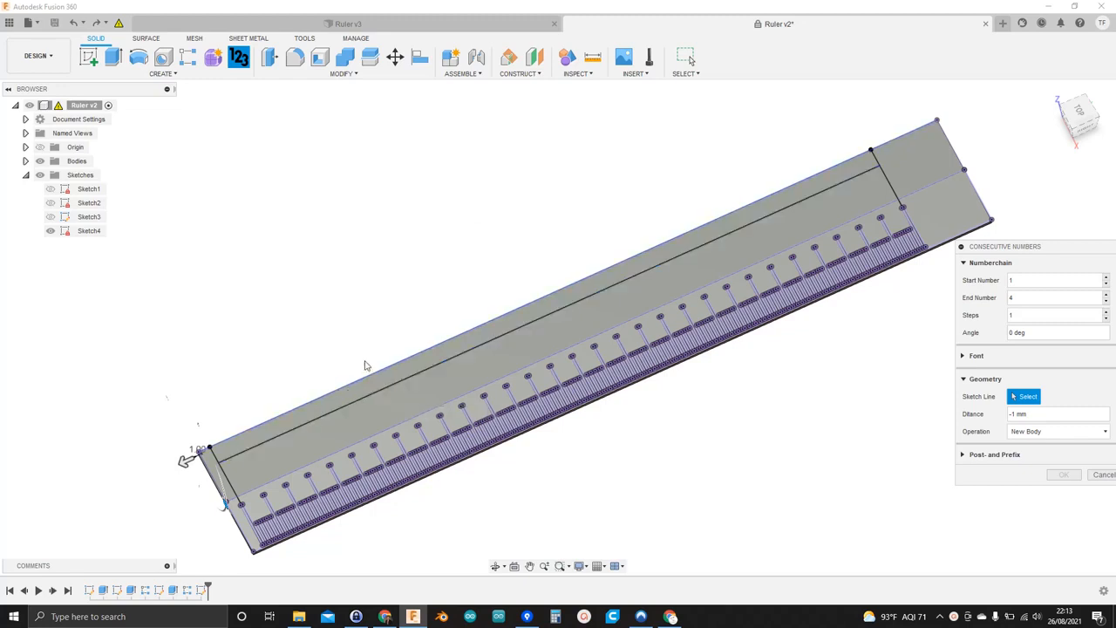
{"action": "left_click", "coordinate": [367, 395]}
{"action": "middle_click_drag", "start_coordinate": [323, 345], "coordinate": [346, 272]}
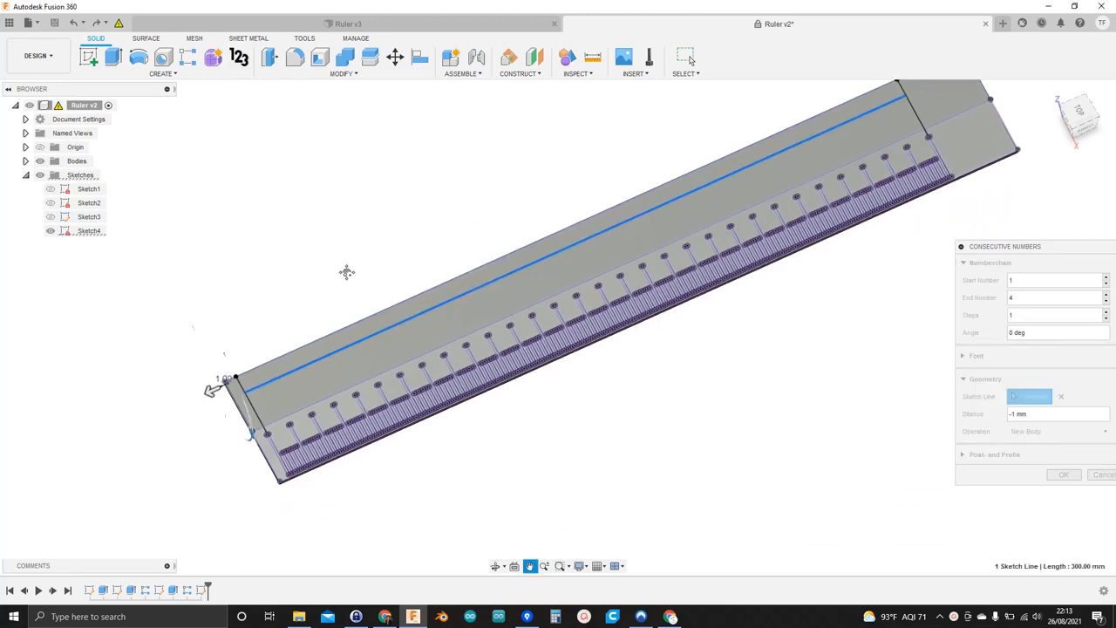
{"action": "left_click", "coordinate": [968, 357]}
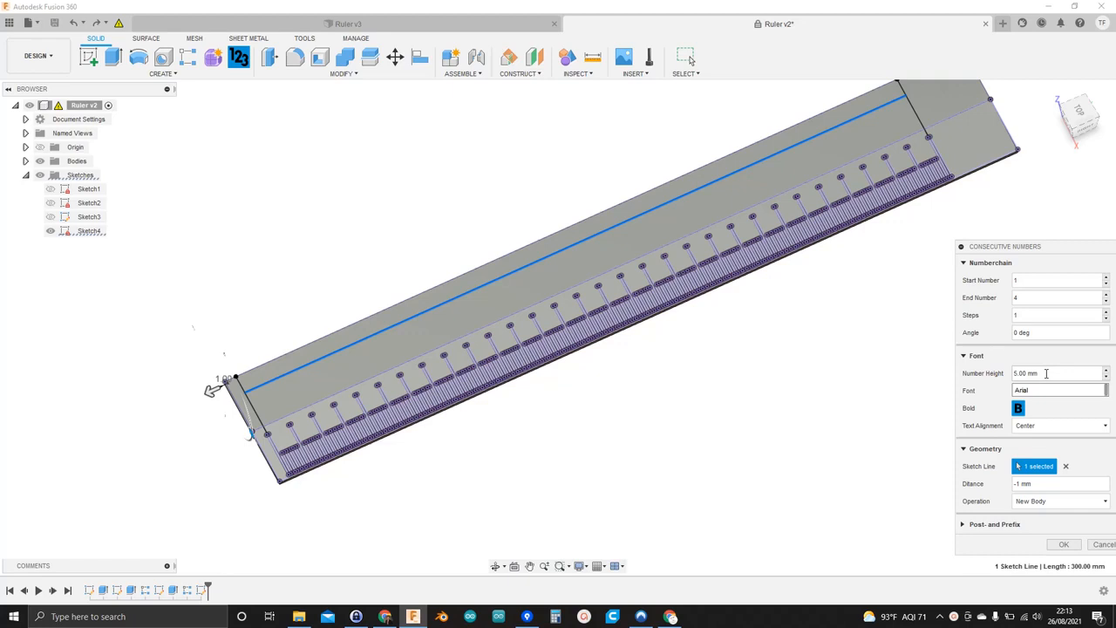
{"action": "left_click_drag", "start_coordinate": [1045, 373], "coordinate": [1006, 373]}
{"action": "type", "text": "7"}
{"action": "left_click", "coordinate": [1062, 500]}
{"action": "left_click", "coordinate": [1035, 542]}
{"action": "left_click", "coordinate": [1067, 545]}
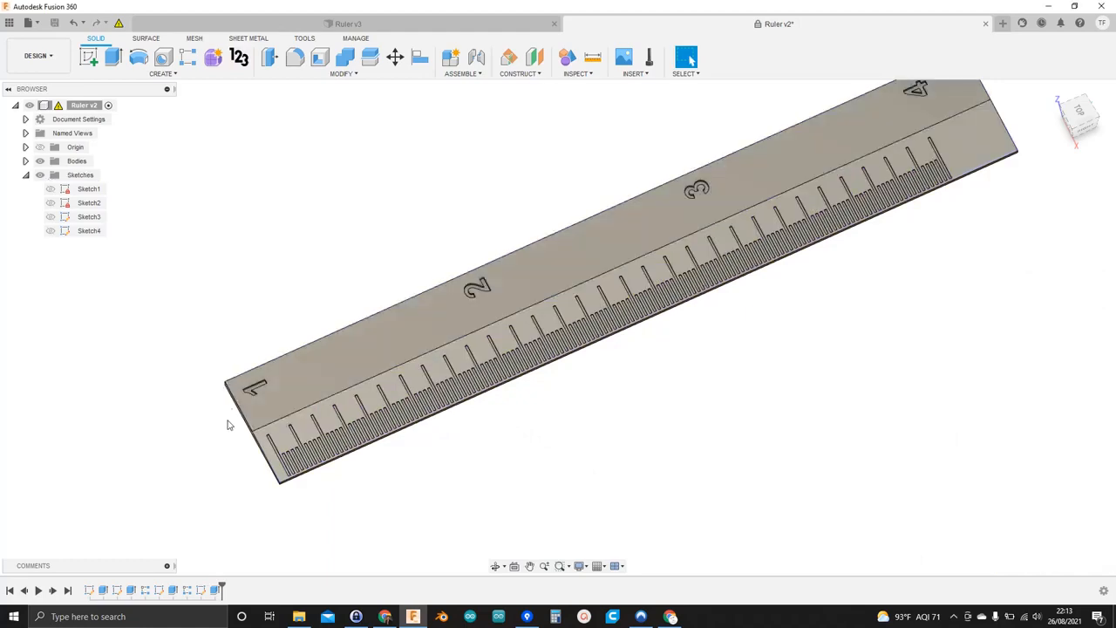
Step: Inspect the larger engraved numbers at the start of the ruler, and undo the numbering
{"action": "scroll", "coordinate": [314, 373], "scroll_direction": "up", "scroll_amount": 2}
{"action": "middle_click_drag", "start_coordinate": [317, 375], "coordinate": [309, 367], "text": "shift"}
{"action": "scroll", "coordinate": [157, 416], "scroll_direction": "up", "scroll_amount": 3}
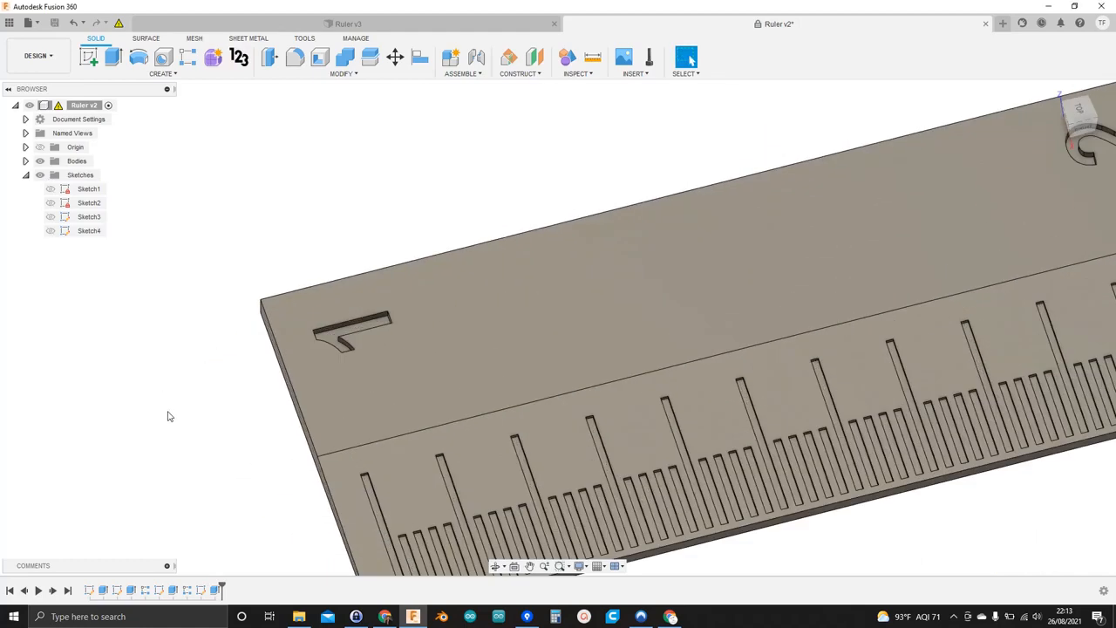
{"action": "scroll", "coordinate": [213, 429], "scroll_direction": "down", "scroll_amount": 3}
{"action": "key", "text": "ctrl+z"}
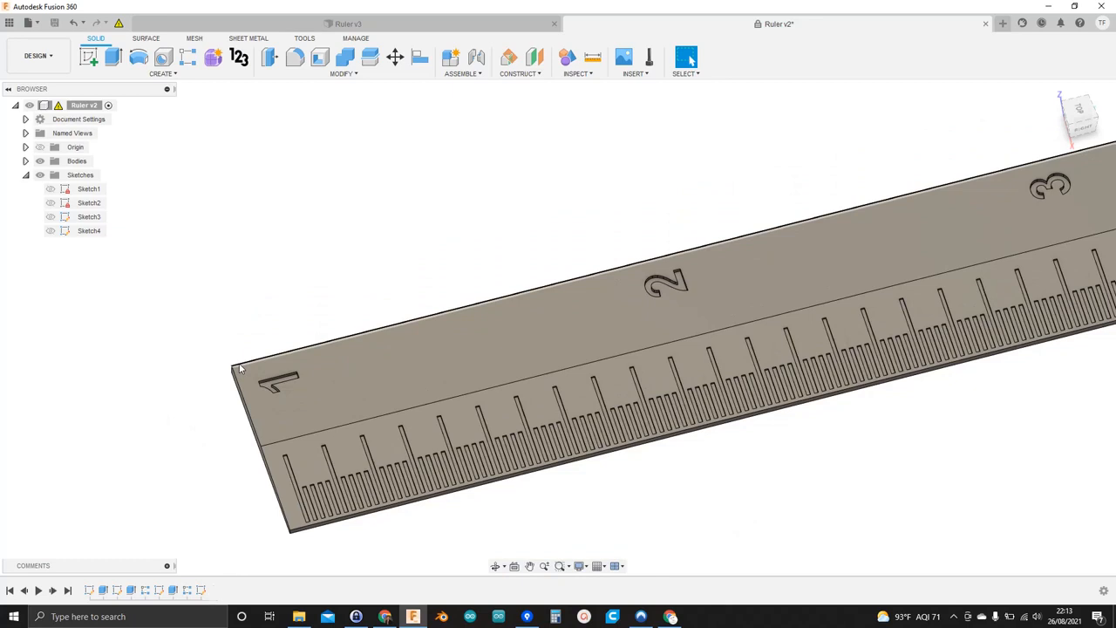
{"action": "left_click", "coordinate": [239, 58]}
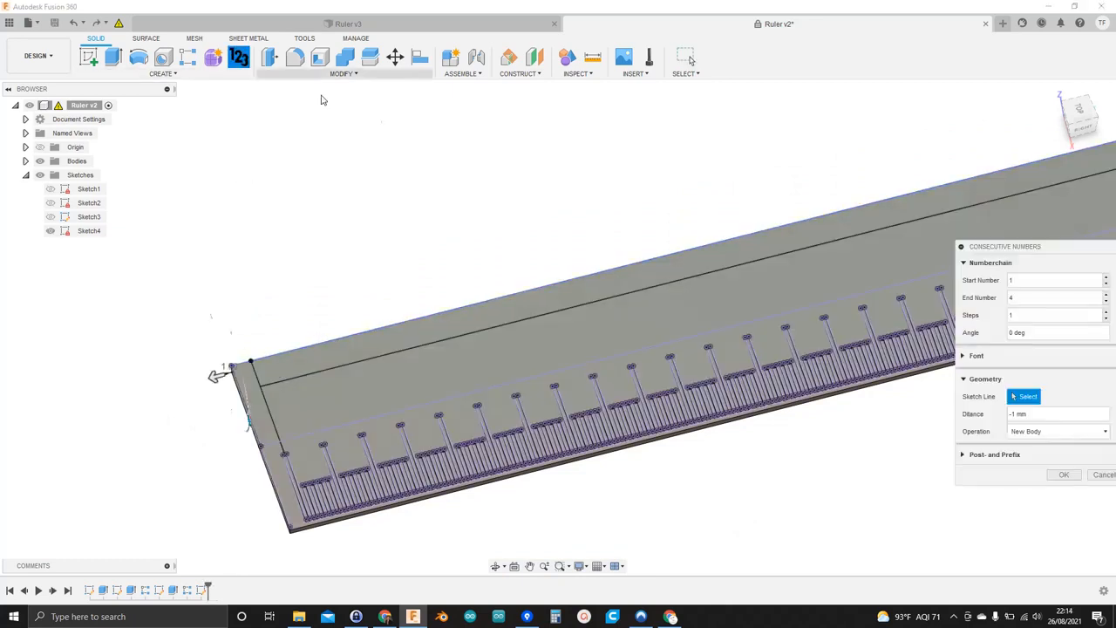
{"action": "left_click", "coordinate": [963, 358]}
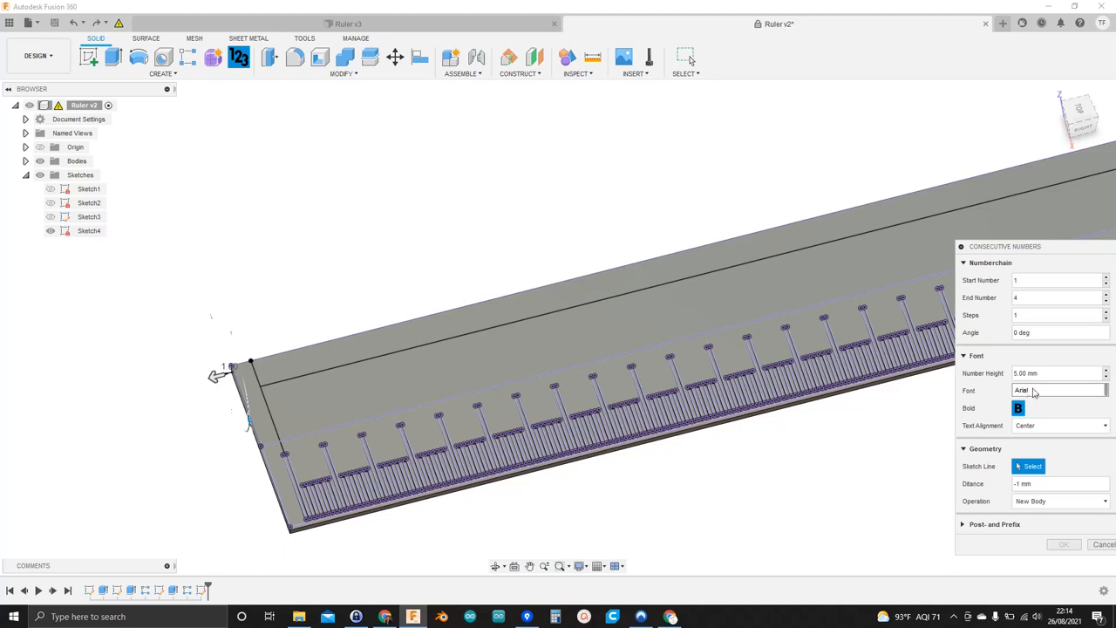
{"action": "left_click", "coordinate": [1103, 544]}
Step: Open Sketch4 for editing and place a rectangular text frame on the ruler beside the long guide line
{"action": "middle_click_drag", "start_coordinate": [331, 218], "coordinate": [361, 227], "text": "shift"}
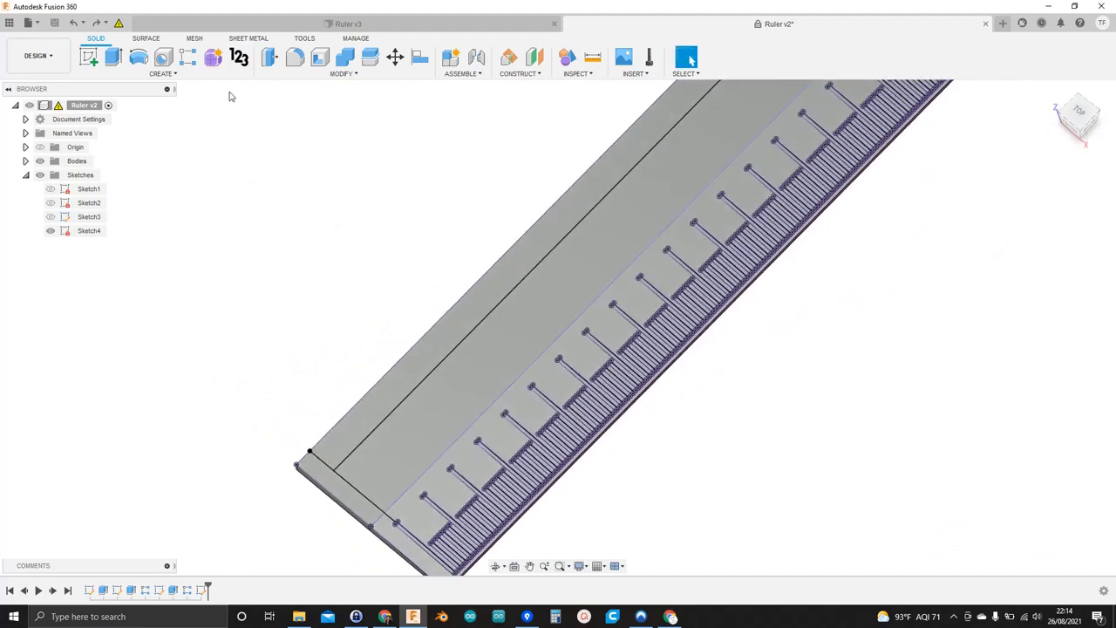
{"action": "double_click", "coordinate": [192, 591]}
{"action": "left_click", "coordinate": [154, 73]}
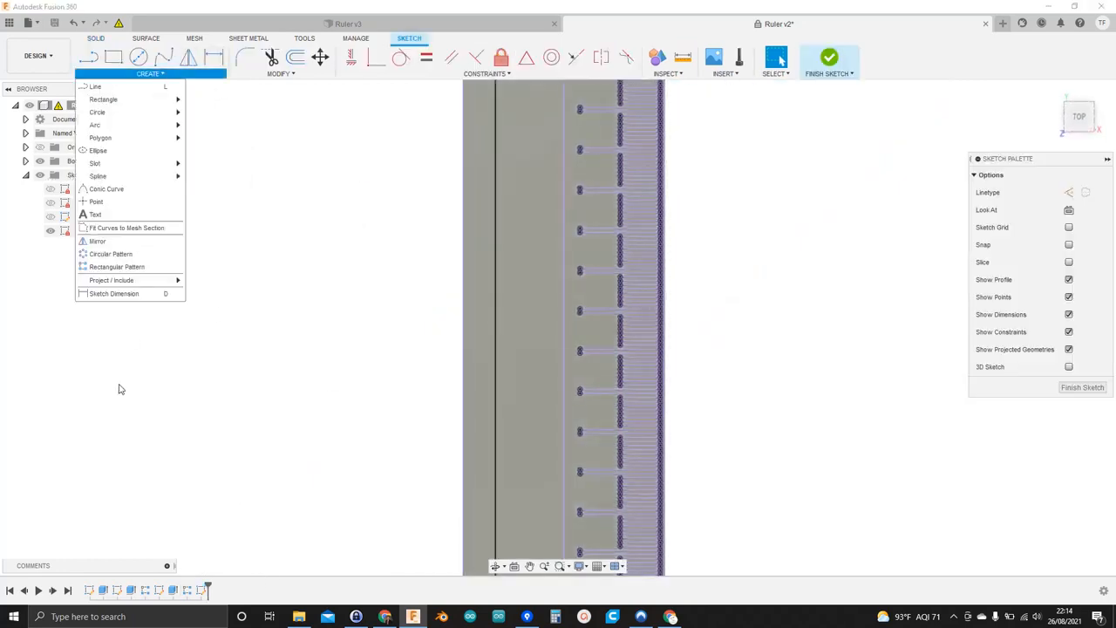
{"action": "left_click", "coordinate": [109, 247]}
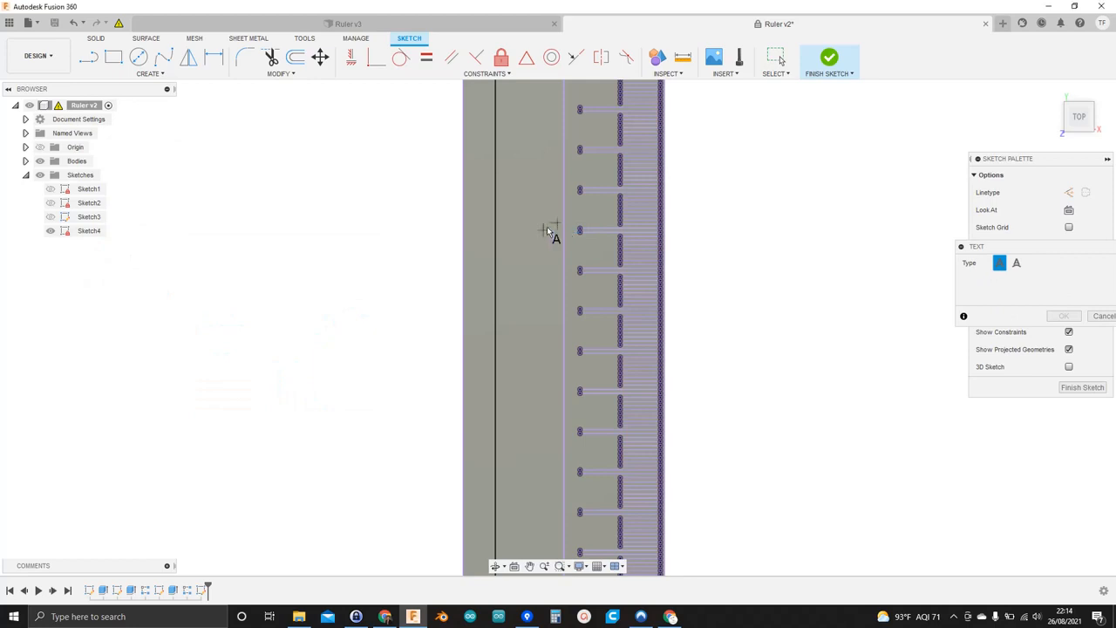
{"action": "left_click", "coordinate": [556, 223]}
{"action": "left_click", "coordinate": [501, 321]}
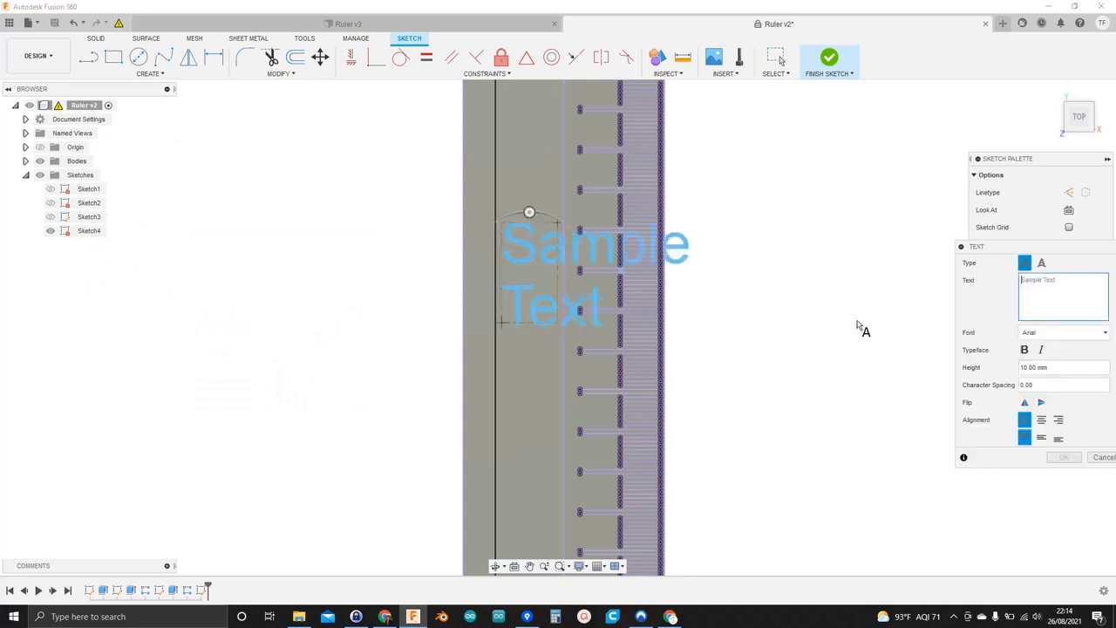
Step: Browse the available fonts and set the sketch text's font to Saira Stencil One
{"action": "left_click", "coordinate": [1106, 336]}
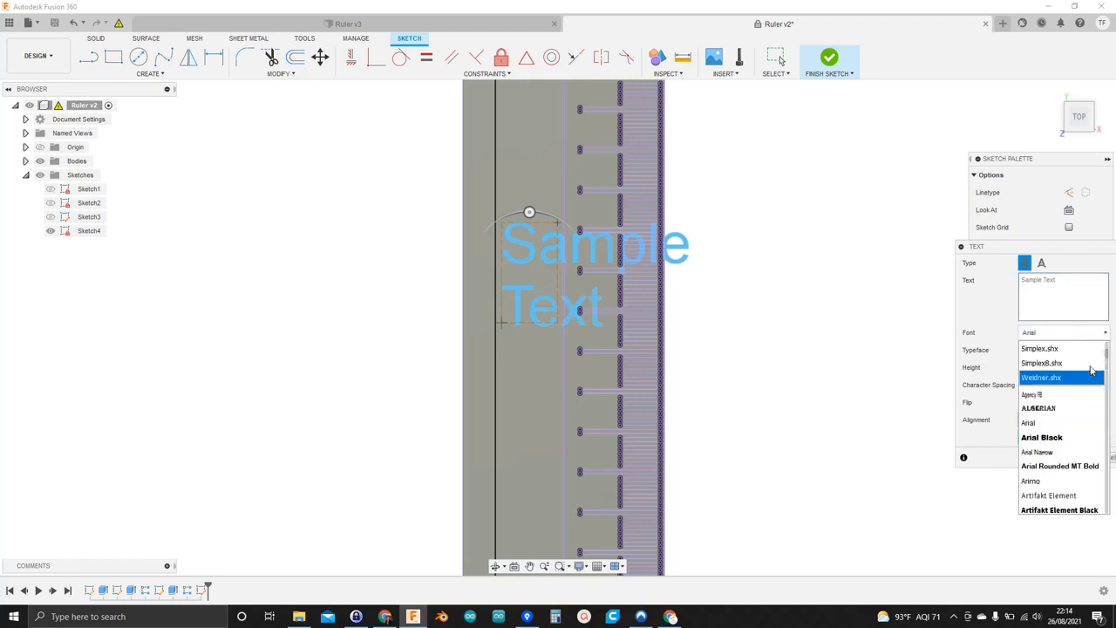
{"action": "scroll", "coordinate": [1063, 418], "scroll_direction": "down", "scroll_amount": 10}
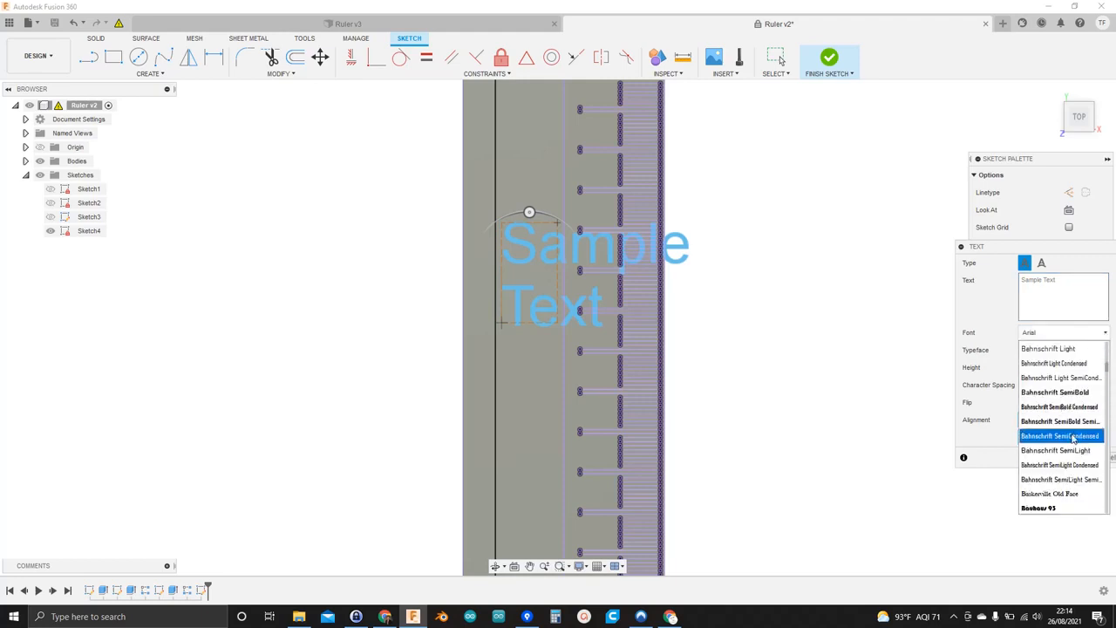
{"action": "scroll", "coordinate": [1073, 442], "scroll_direction": "down", "scroll_amount": 1}
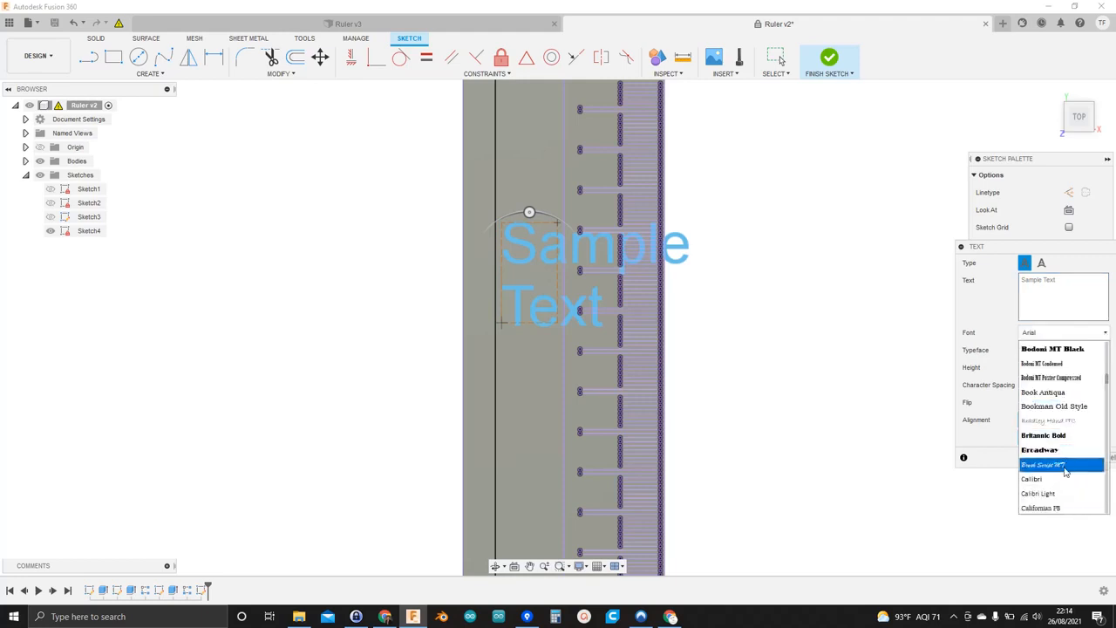
{"action": "scroll", "coordinate": [1065, 471], "scroll_direction": "down", "scroll_amount": 20}
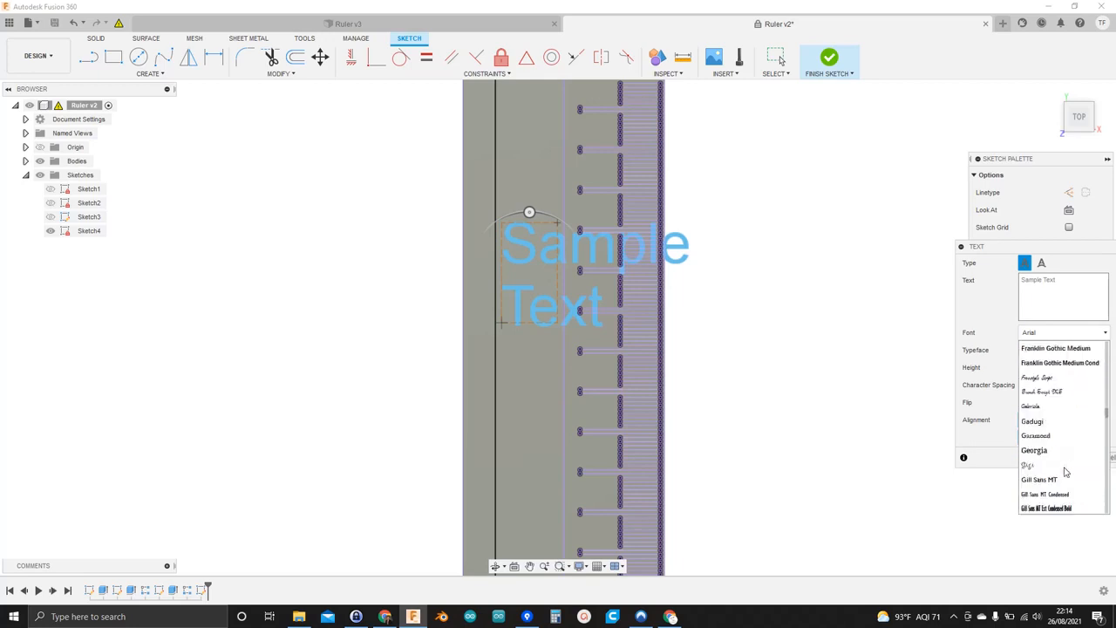
{"action": "scroll", "coordinate": [1065, 471], "scroll_direction": "down", "scroll_amount": 7}
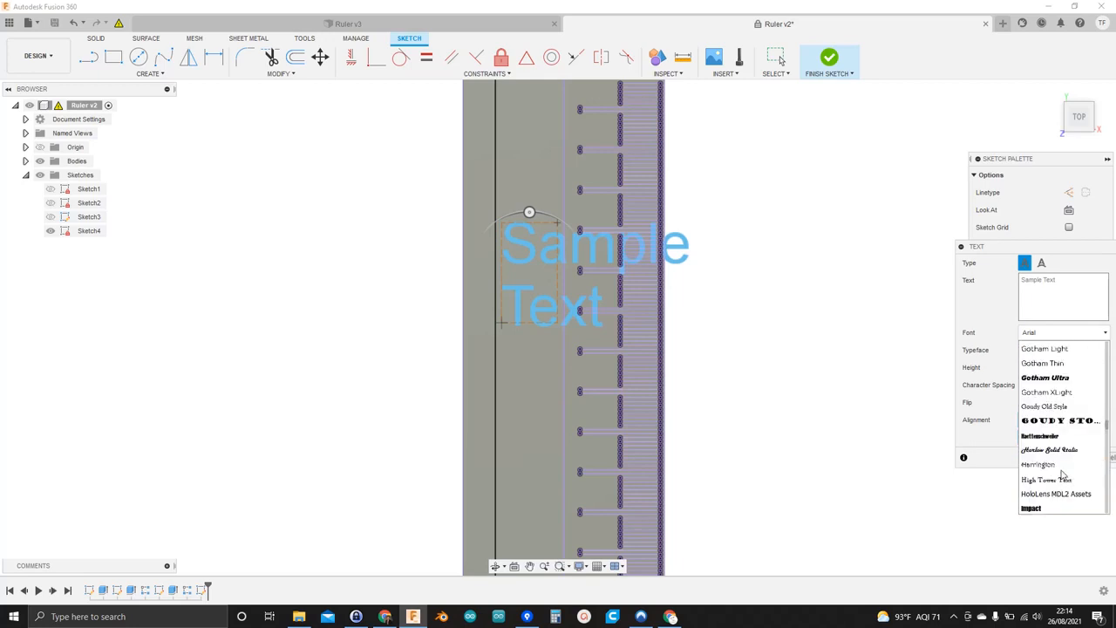
{"action": "scroll", "coordinate": [1063, 478], "scroll_direction": "down", "scroll_amount": 10}
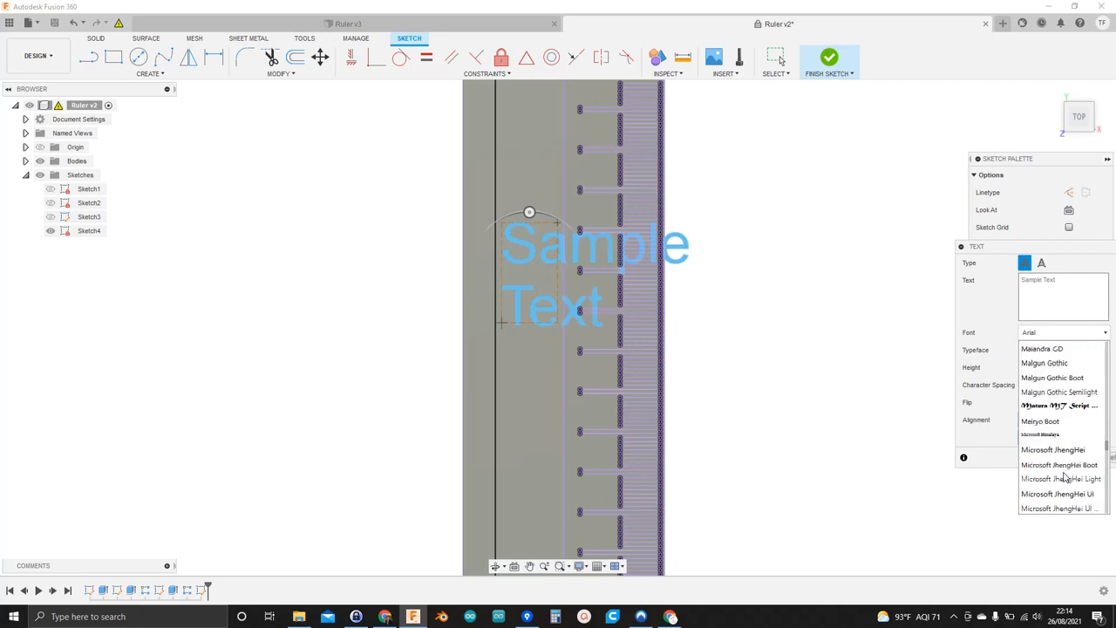
{"action": "scroll", "coordinate": [1064, 477], "scroll_direction": "down", "scroll_amount": 15}
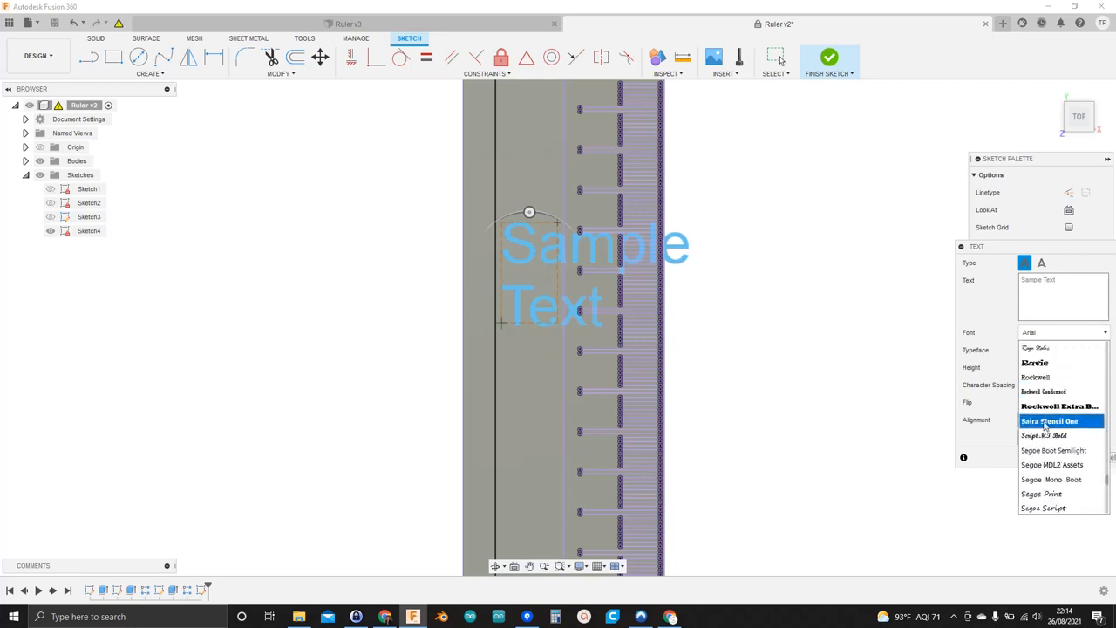
{"action": "left_click", "coordinate": [1047, 422]}
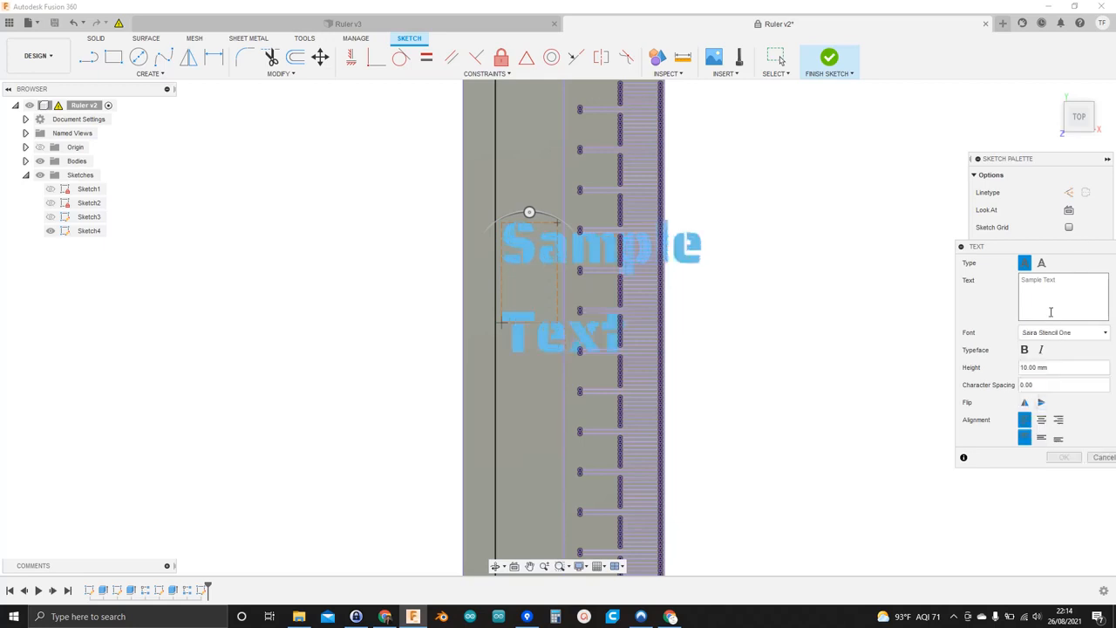
Step: Enter Saira Stencil One as the sketch text, copy that font name, and cancel the text object
{"action": "left_click", "coordinate": [1052, 300]}
{"action": "type", "text": "Saira"}
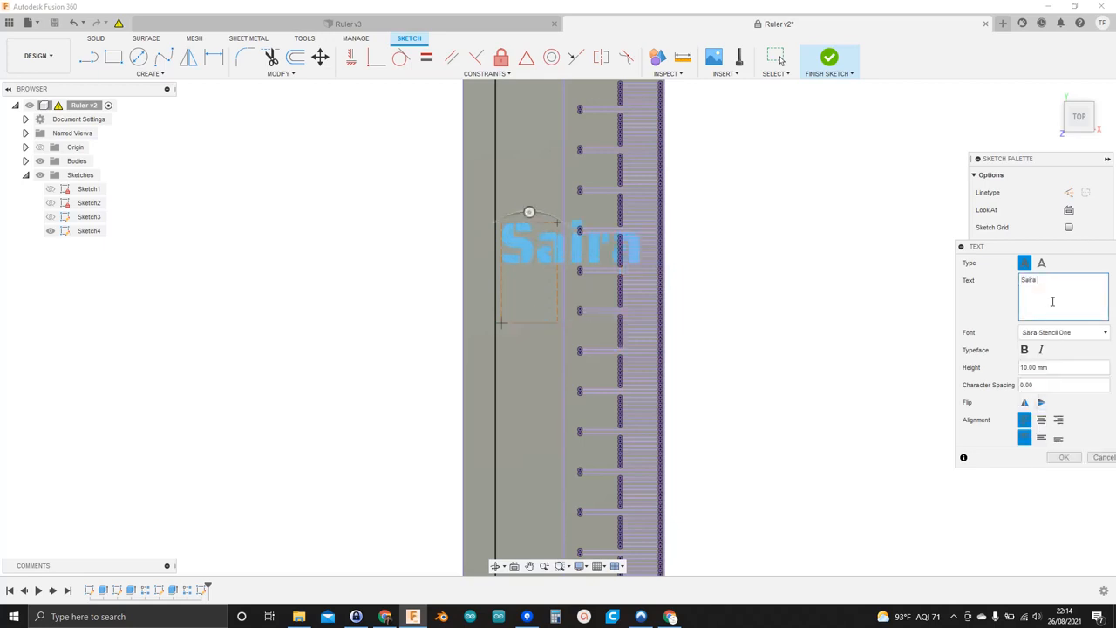
{"action": "type", "text": " Ste"}
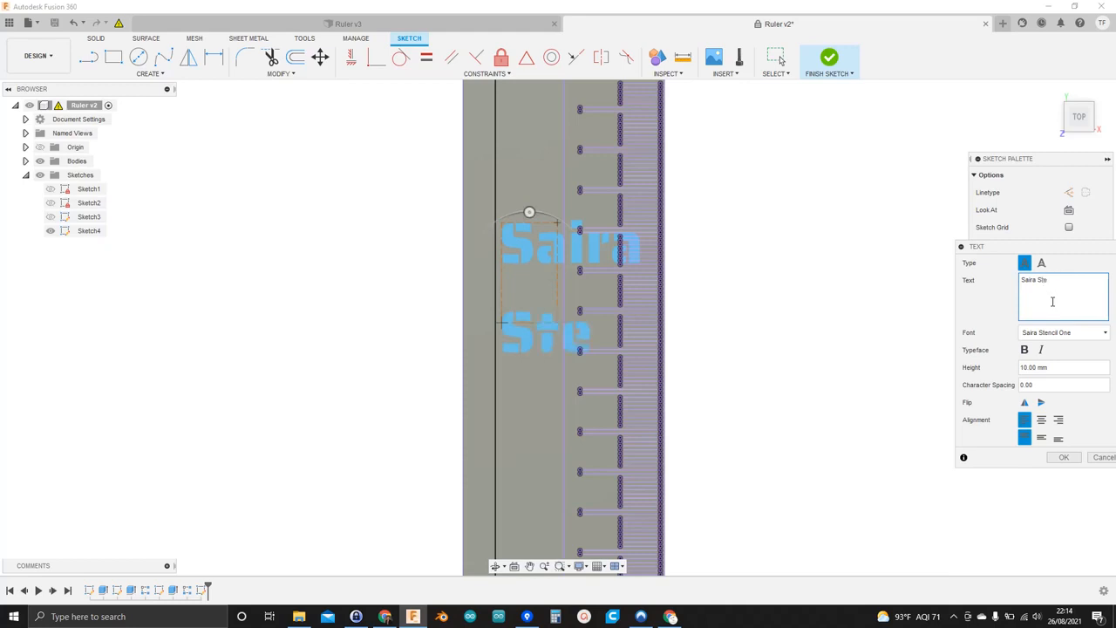
{"action": "type", "text": "ncil"}
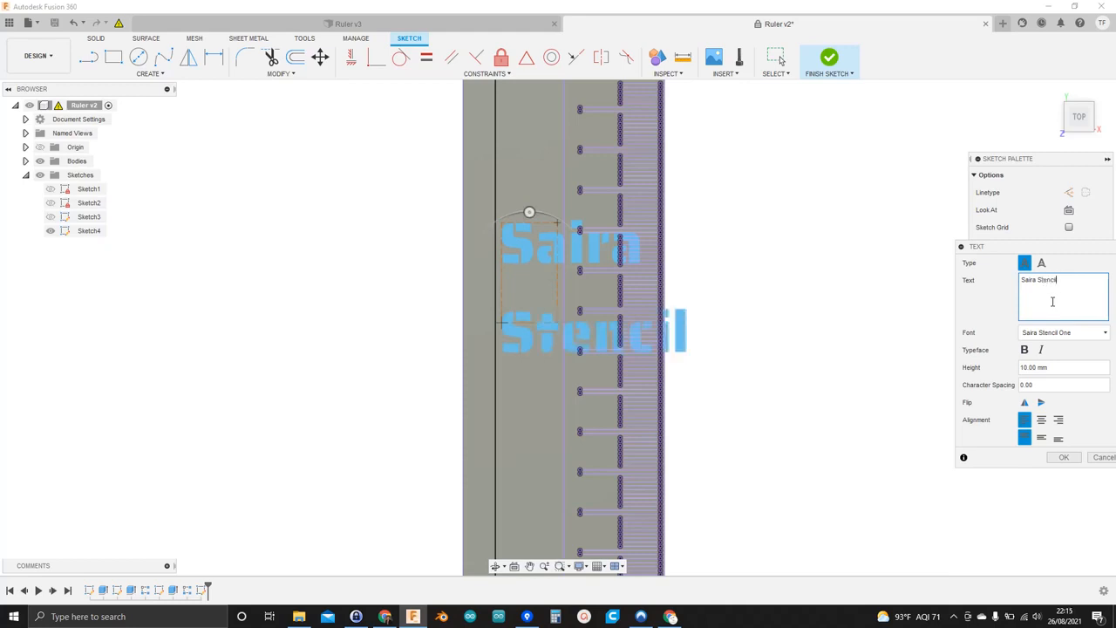
{"action": "type", "text": " One"}
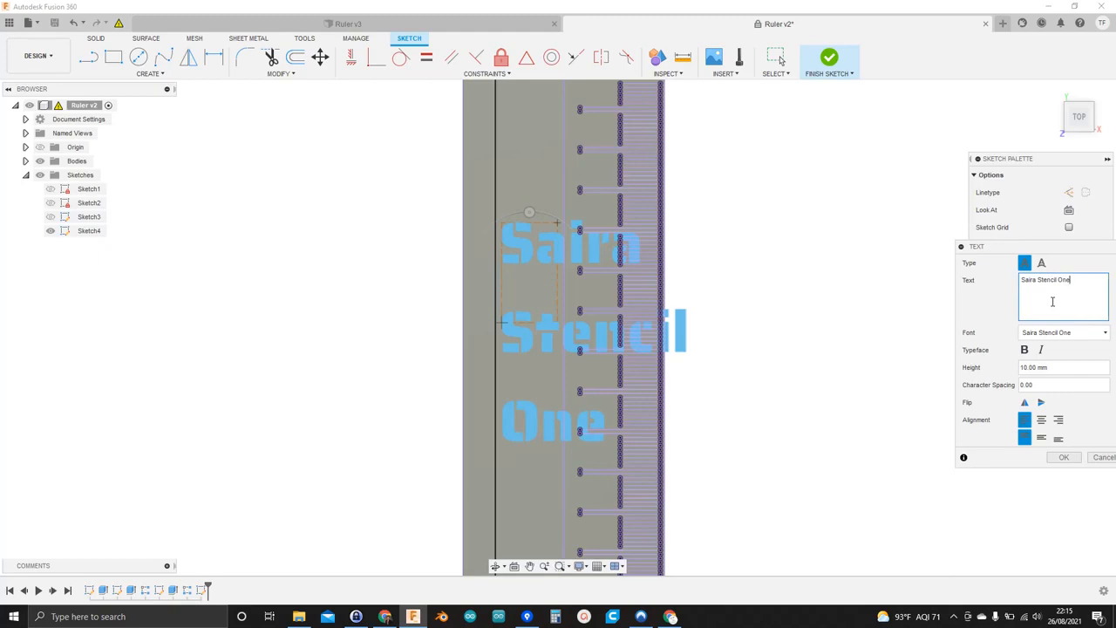
{"action": "key", "text": "ctrl+a"}
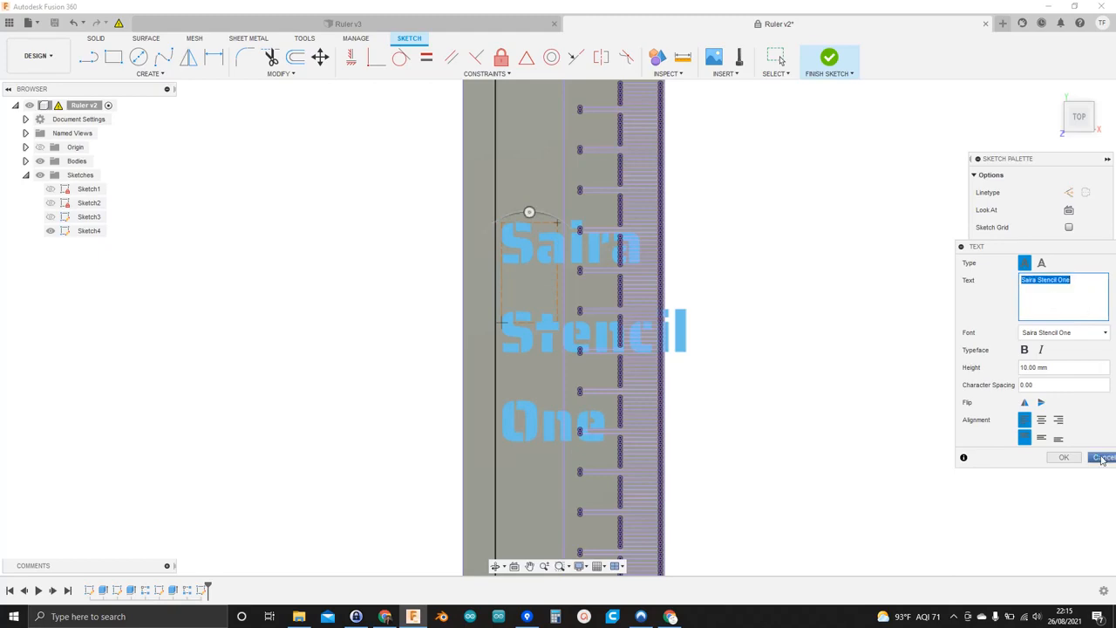
{"action": "left_click", "coordinate": [1103, 457]}
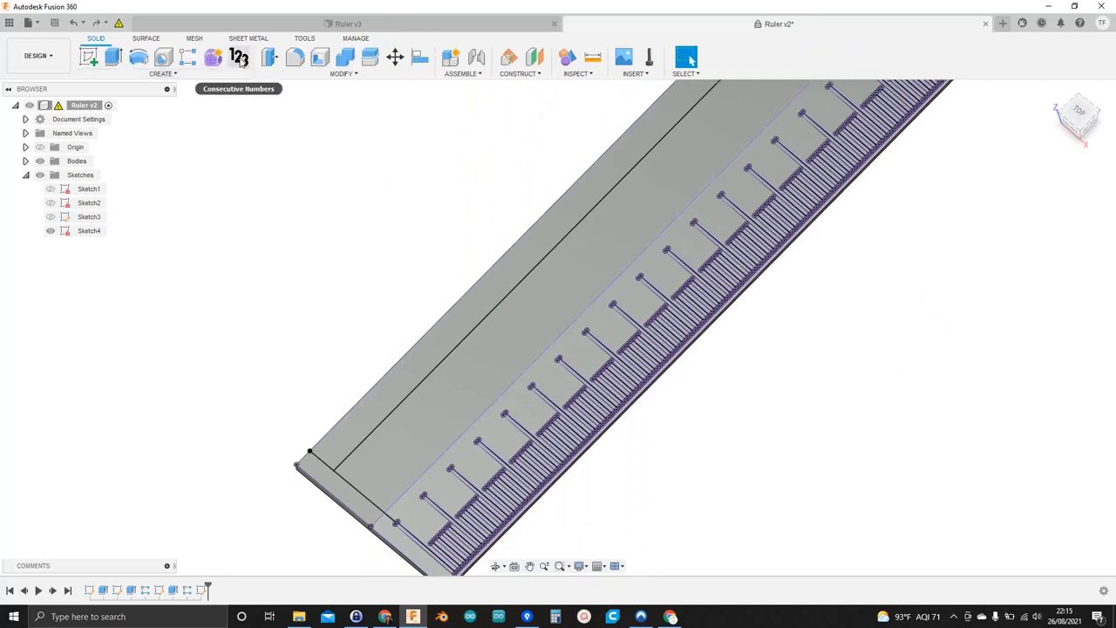
Step: Start a Consecutive Numbers set with the font Saira Stencil One, a number height of 7 mm and an angle of -90 degrees
{"action": "left_click", "coordinate": [239, 57]}
{"action": "left_click", "coordinate": [964, 357]}
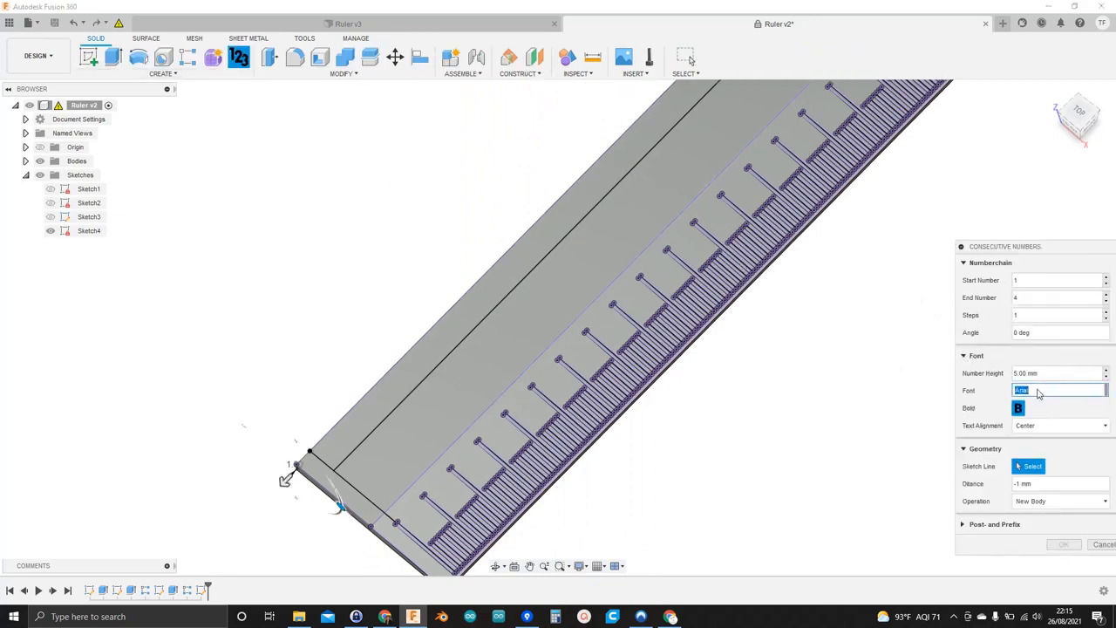
{"action": "key", "text": "ctrl+v"}
{"action": "triple_click", "coordinate": [1046, 374]}
{"action": "type", "text": "7"}
{"action": "triple_click", "coordinate": [1029, 333]}
{"action": "key", "text": "BackSpace"}
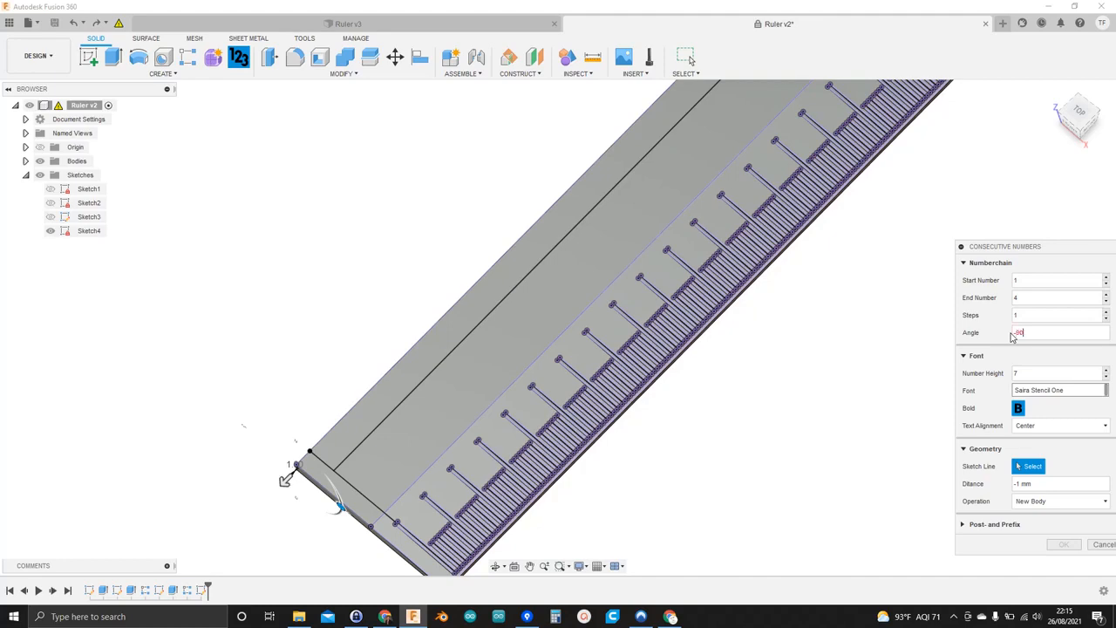
Step: Cut the numbers 1 to 4 into the ruler along the 300 mm sketch line, keeping the Center text alignment
{"action": "left_click", "coordinate": [1059, 501]}
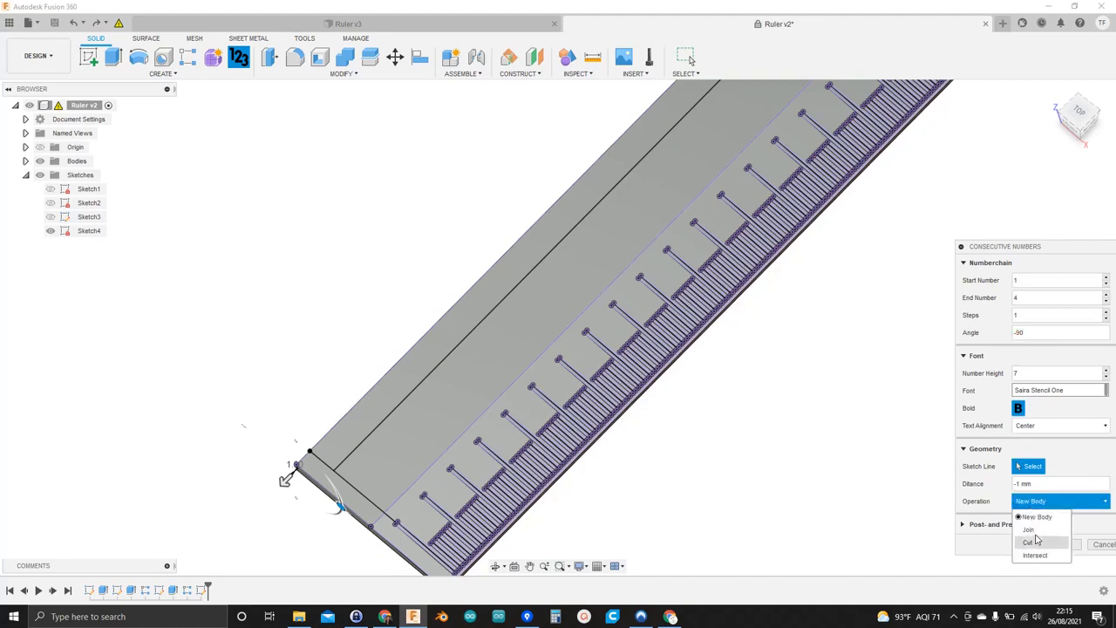
{"action": "left_click", "coordinate": [1038, 535]}
{"action": "middle_click_drag", "start_coordinate": [810, 453], "coordinate": [795, 441], "text": "shift"}
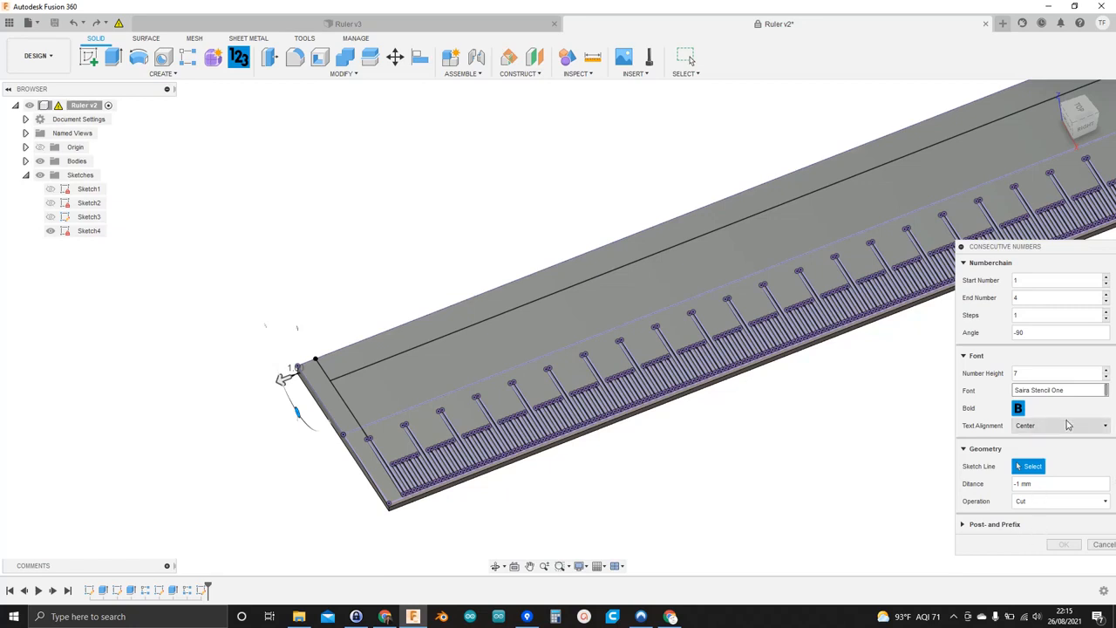
{"action": "left_click", "coordinate": [608, 272]}
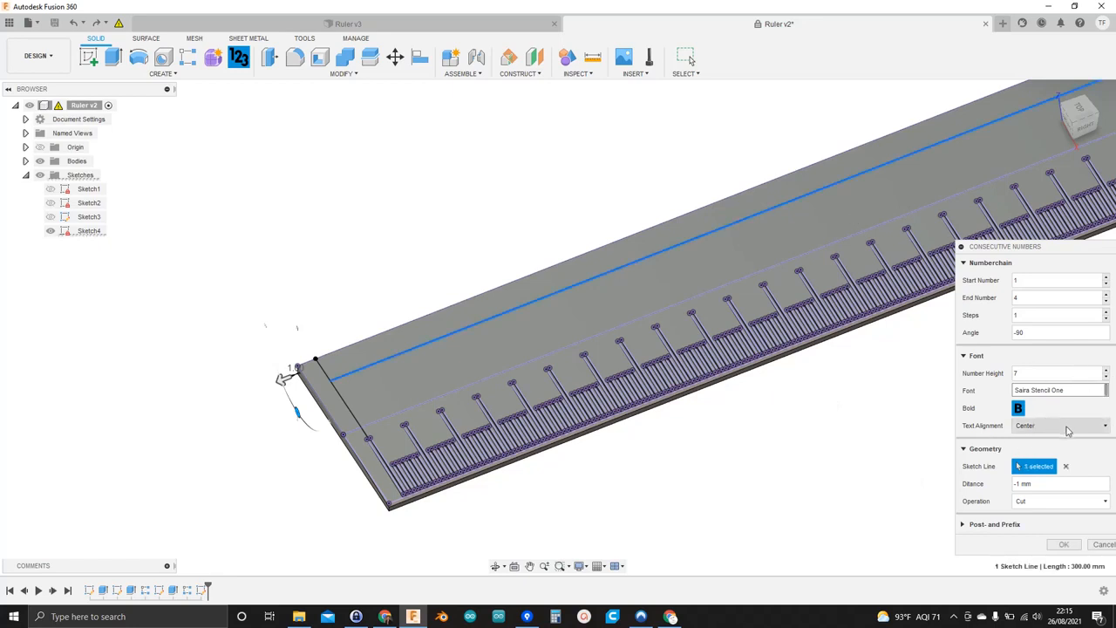
{"action": "left_click", "coordinate": [1067, 427]}
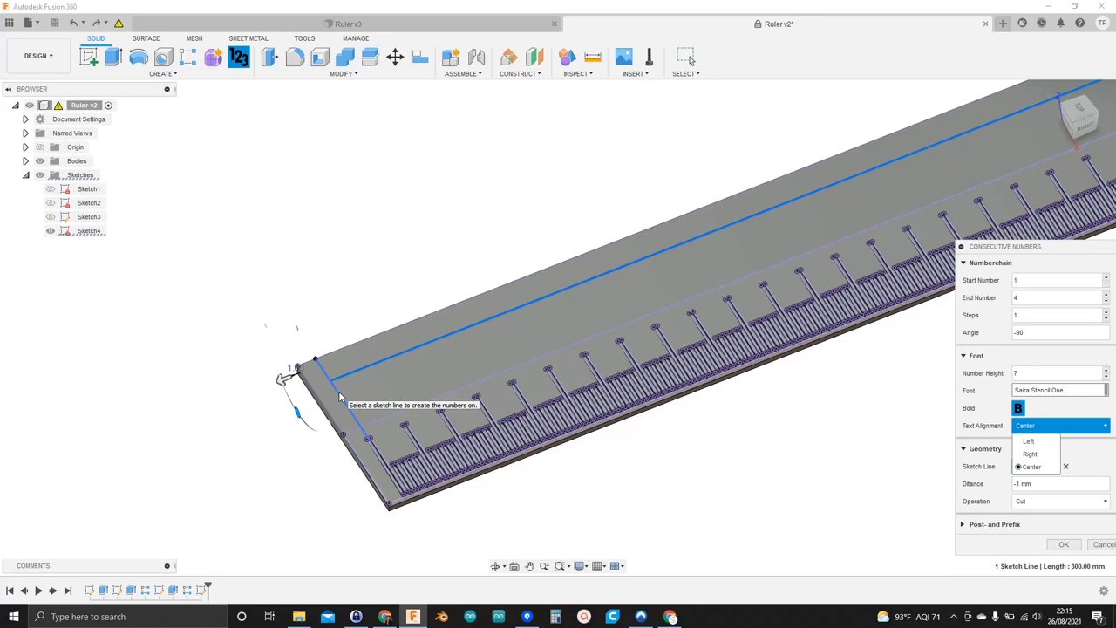
{"action": "left_click", "coordinate": [1055, 425]}
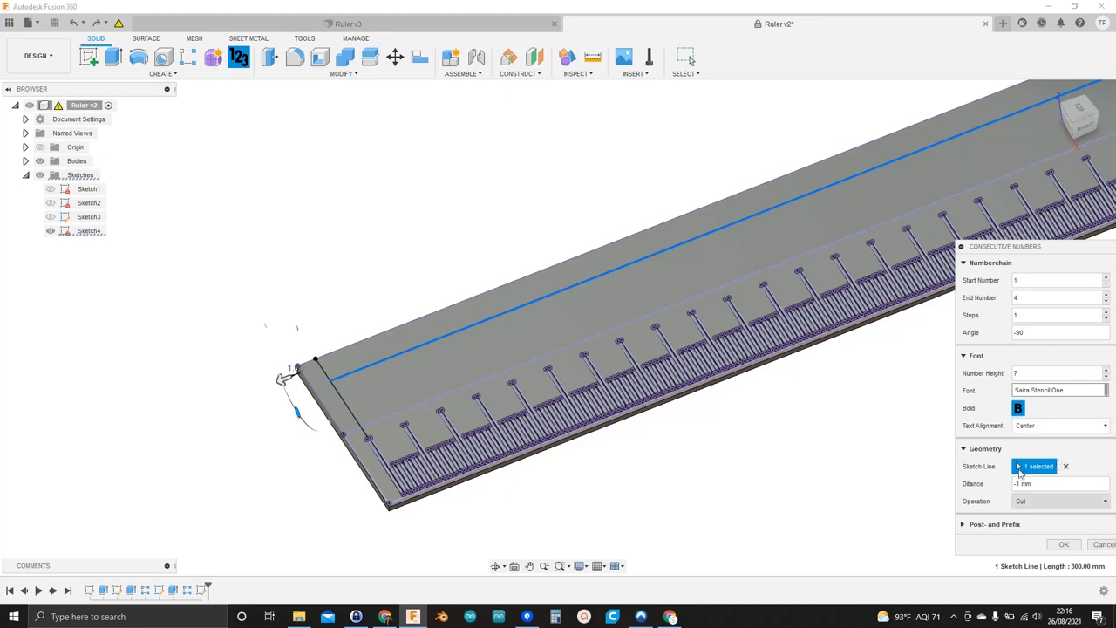
{"action": "left_click", "coordinate": [1063, 543]}
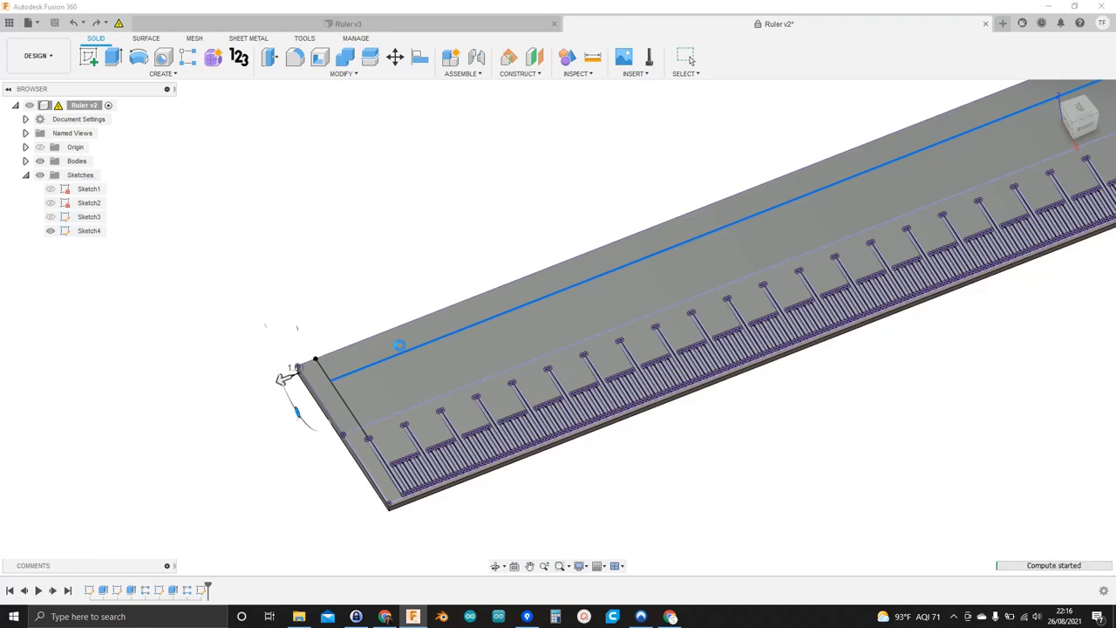
Step: Inspect the engraved stencil digits along the ruler, and undo the numbering
{"action": "scroll", "coordinate": [264, 409], "scroll_direction": "up", "scroll_amount": 5}
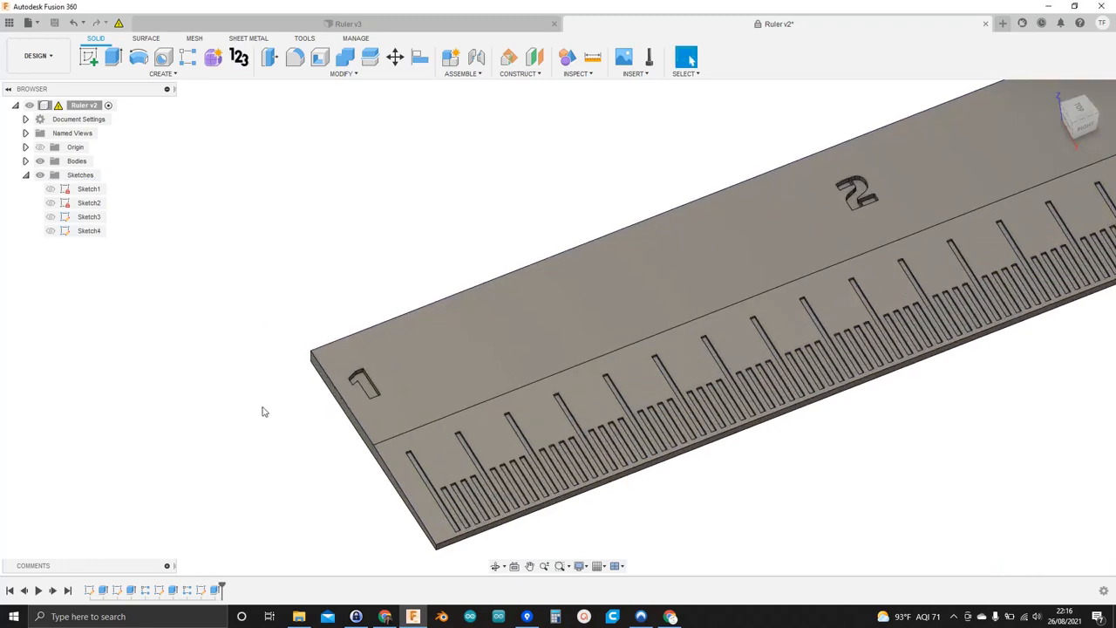
{"action": "middle_click_drag", "start_coordinate": [916, 244], "coordinate": [326, 502]}
{"action": "scroll", "coordinate": [715, 305], "scroll_direction": "up", "scroll_amount": 3}
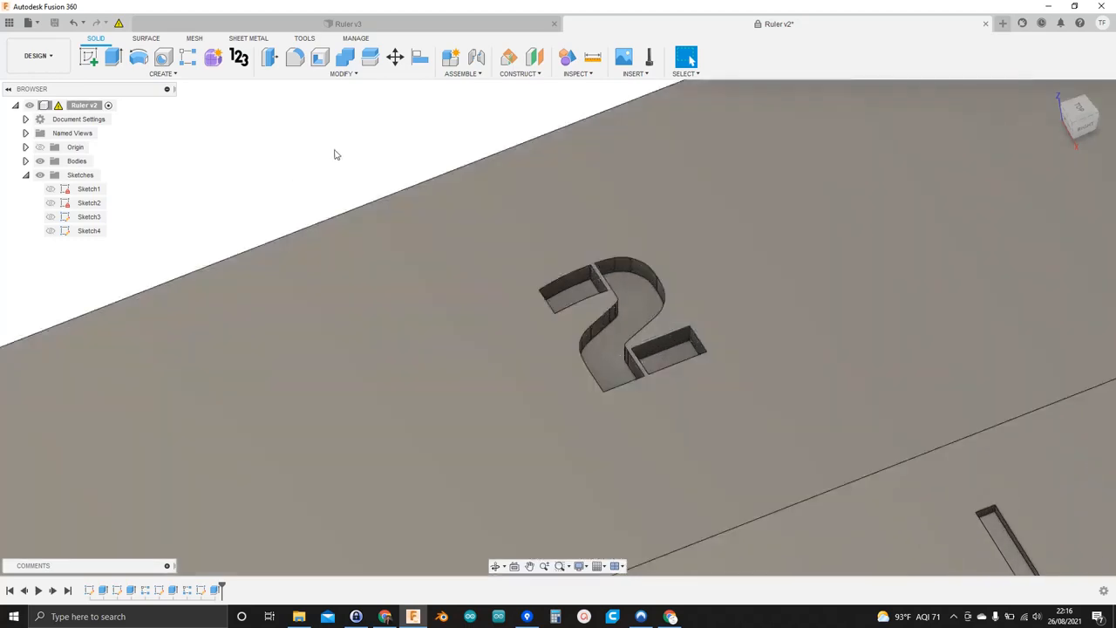
{"action": "scroll", "coordinate": [333, 153], "scroll_direction": "down", "scroll_amount": 5}
{"action": "middle_click_drag", "start_coordinate": [643, 130], "coordinate": [481, 393]}
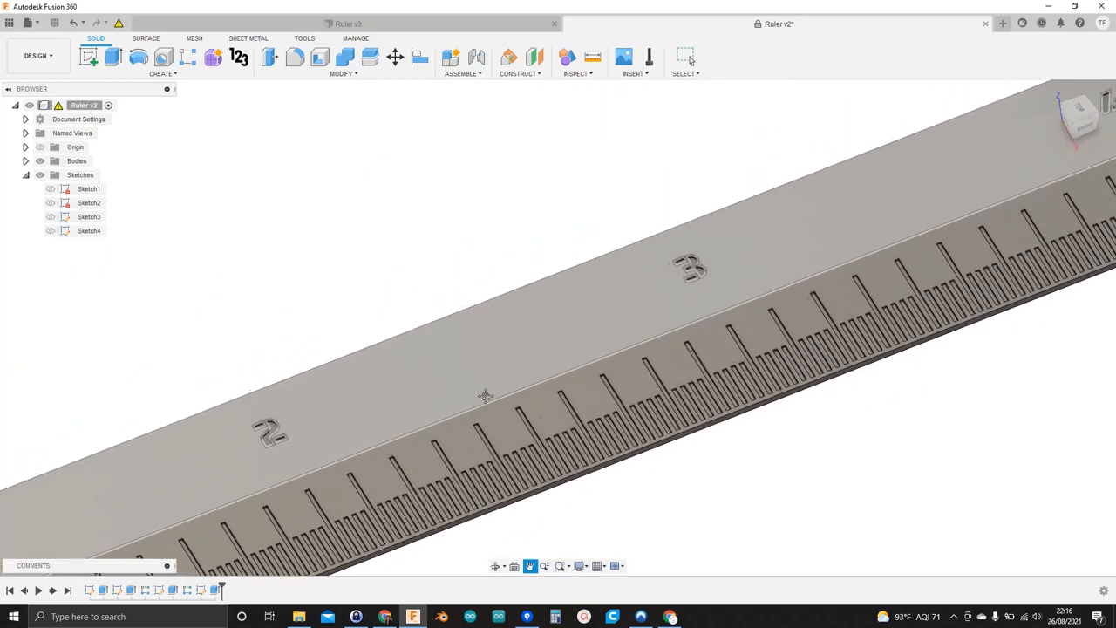
{"action": "scroll", "coordinate": [685, 213], "scroll_direction": "up", "scroll_amount": 5}
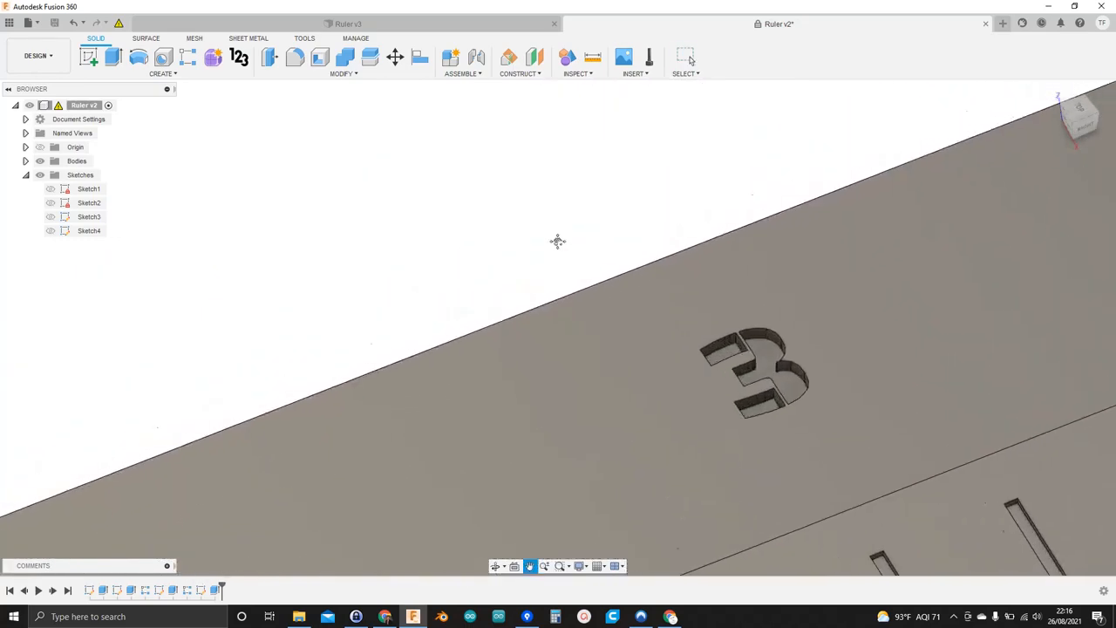
{"action": "scroll", "coordinate": [445, 257], "scroll_direction": "down", "scroll_amount": 5}
{"action": "middle_click_drag", "start_coordinate": [311, 254], "coordinate": [538, 227]}
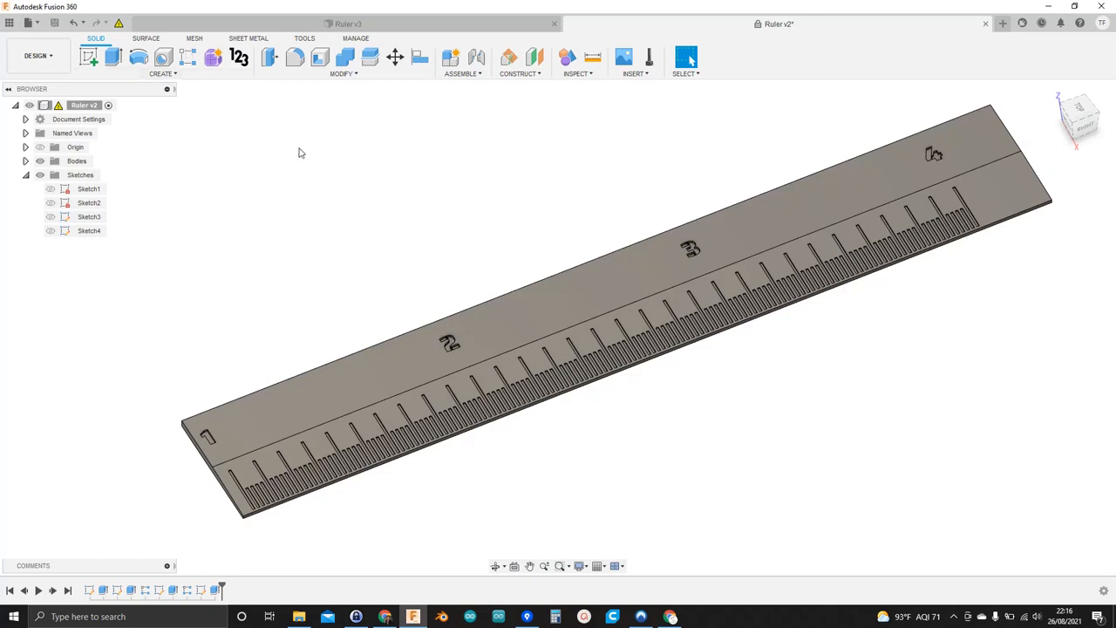
{"action": "key", "text": "ctrl+z"}
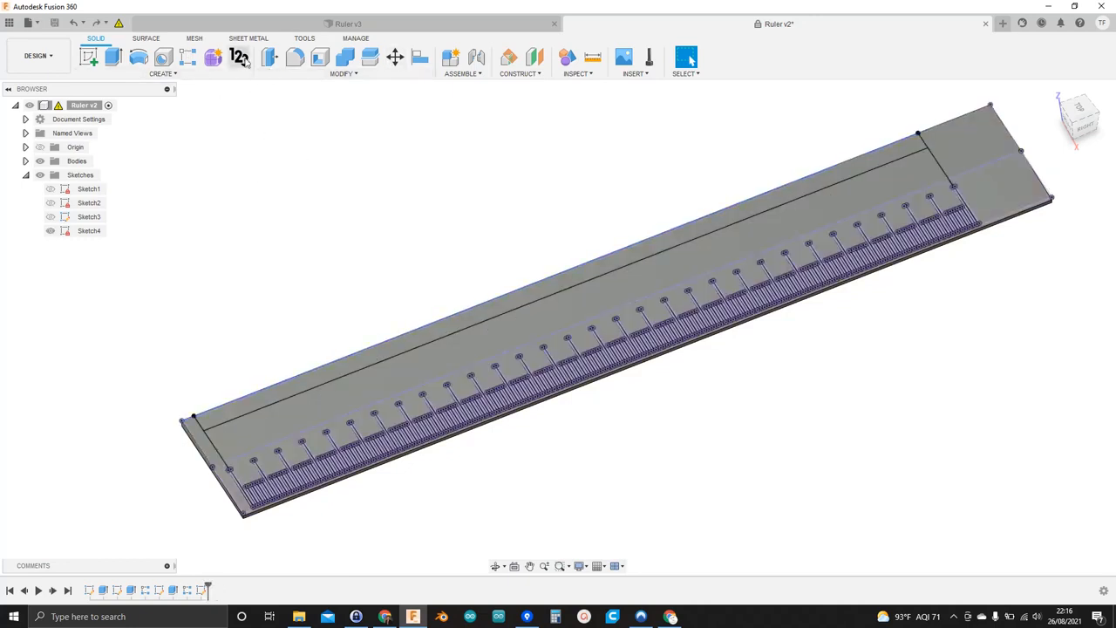
Step: Start a new Consecutive Numbers chain from 0 to 30 in steps of 5 at an angle of -90 degrees
{"action": "left_click", "coordinate": [240, 58]}
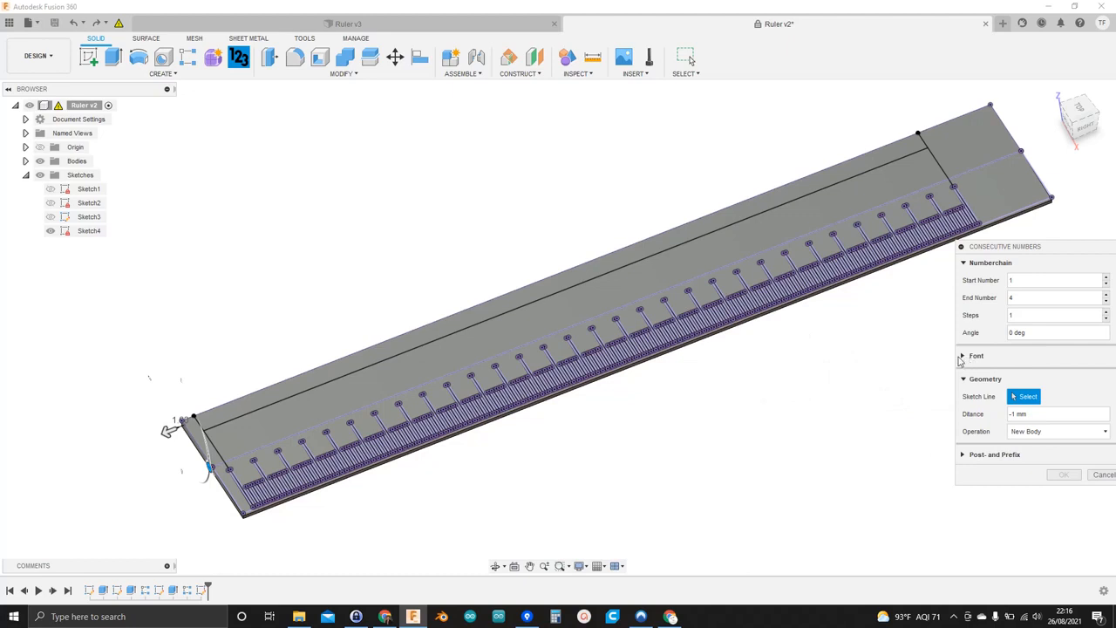
{"action": "left_click", "coordinate": [963, 456]}
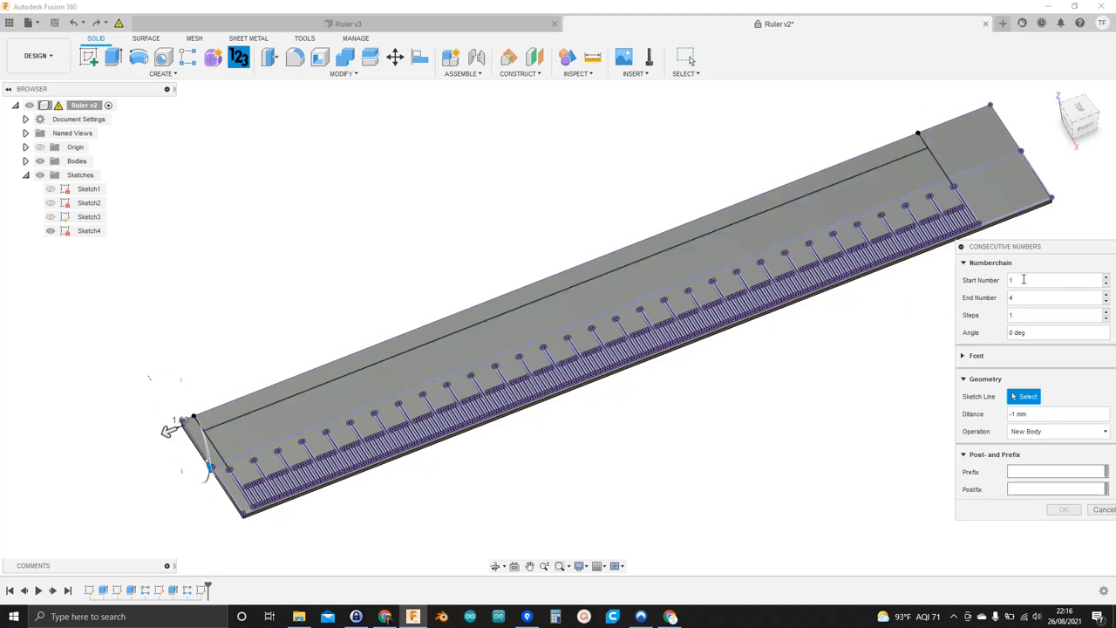
{"action": "type", "text": "0"}
{"action": "type", "text": "5"}
{"action": "left_click", "coordinate": [1033, 333]}
{"action": "type", "text": "-90"}
Step: Set the number height to 7 mm, the font to Saira Stencil One and the text alignment to Left
{"action": "left_click", "coordinate": [965, 358]}
{"action": "left_click_drag", "start_coordinate": [1012, 373], "coordinate": [994, 377]}
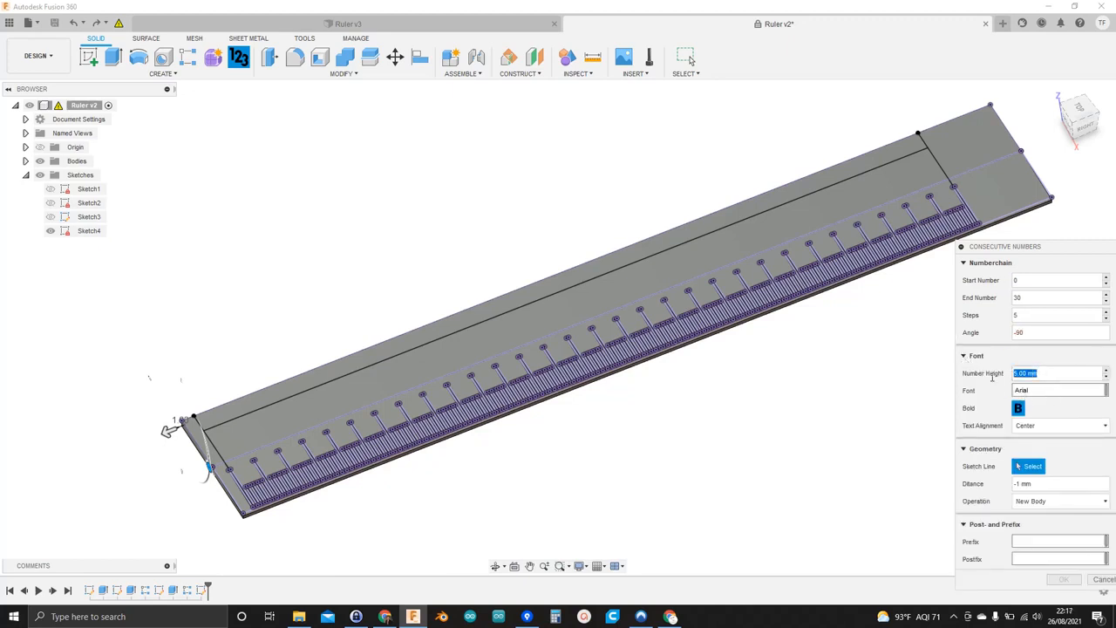
{"action": "type", "text": "7"}
{"action": "type", "text": "Saira Stencil One"}
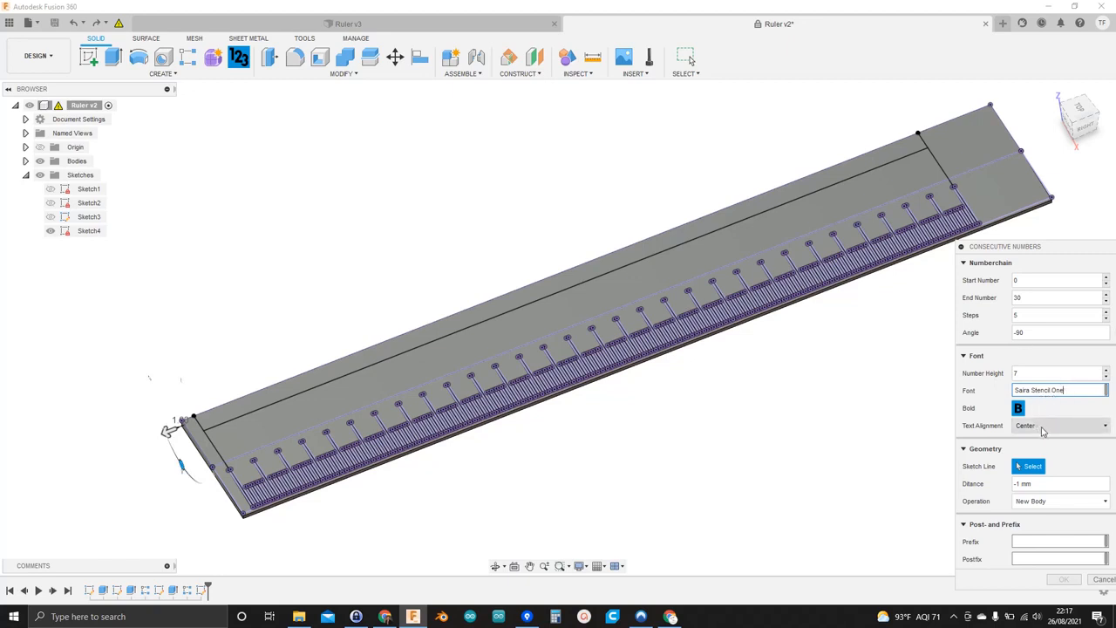
{"action": "left_click", "coordinate": [1042, 428]}
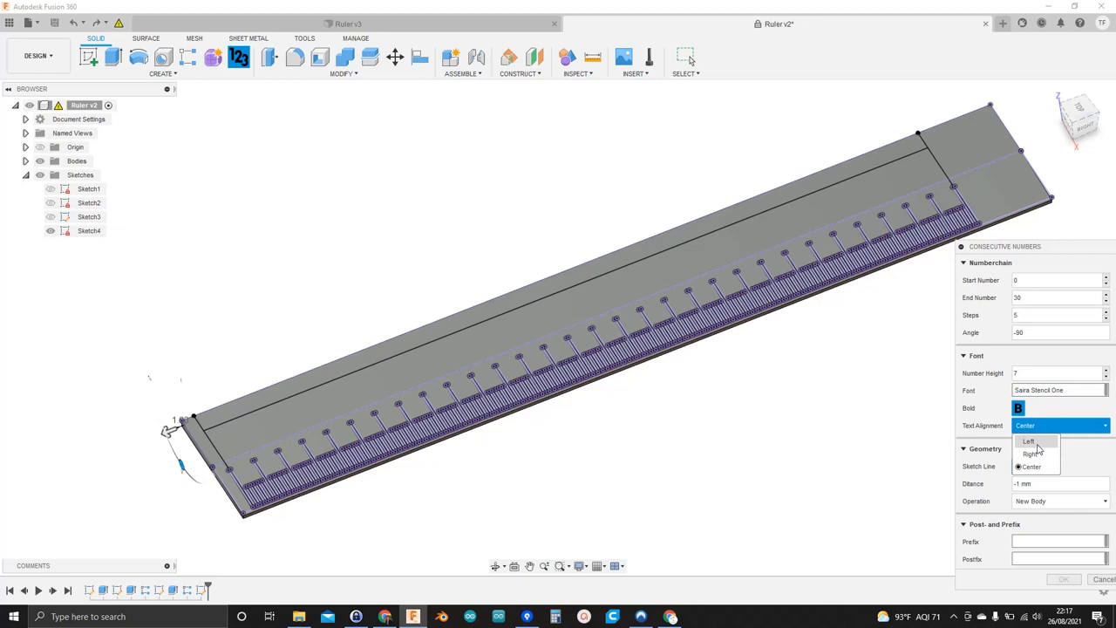
{"action": "left_click", "coordinate": [1037, 443]}
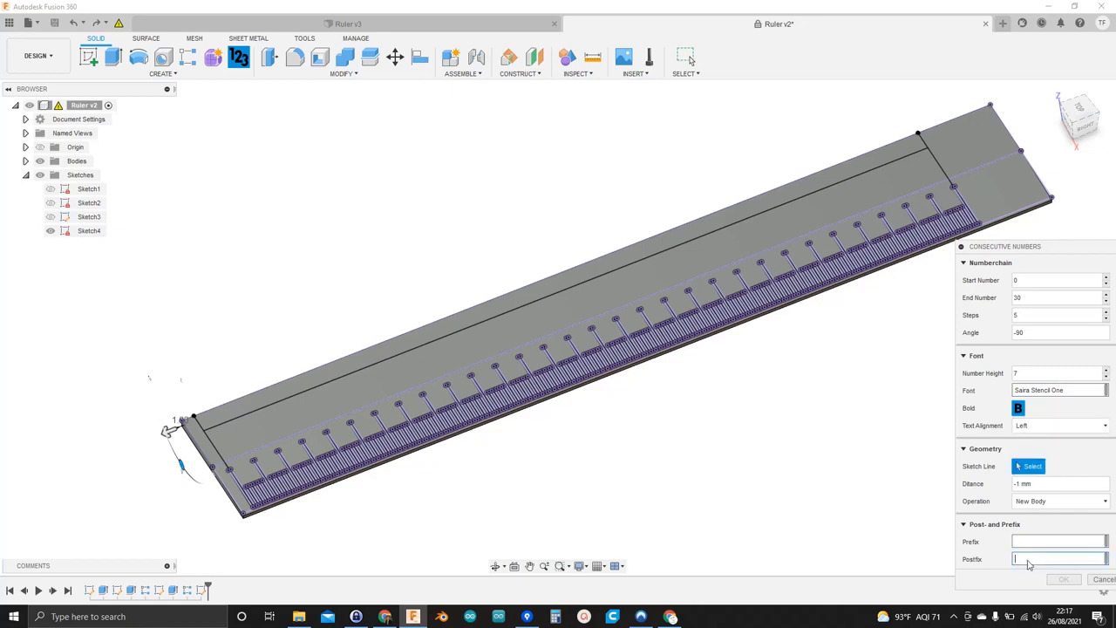
Step: Cut the numbers into the ruler along the long guide line with the postfix cm
{"action": "left_click", "coordinate": [1068, 502]}
{"action": "left_click", "coordinate": [1030, 543]}
{"action": "left_click", "coordinate": [546, 302]}
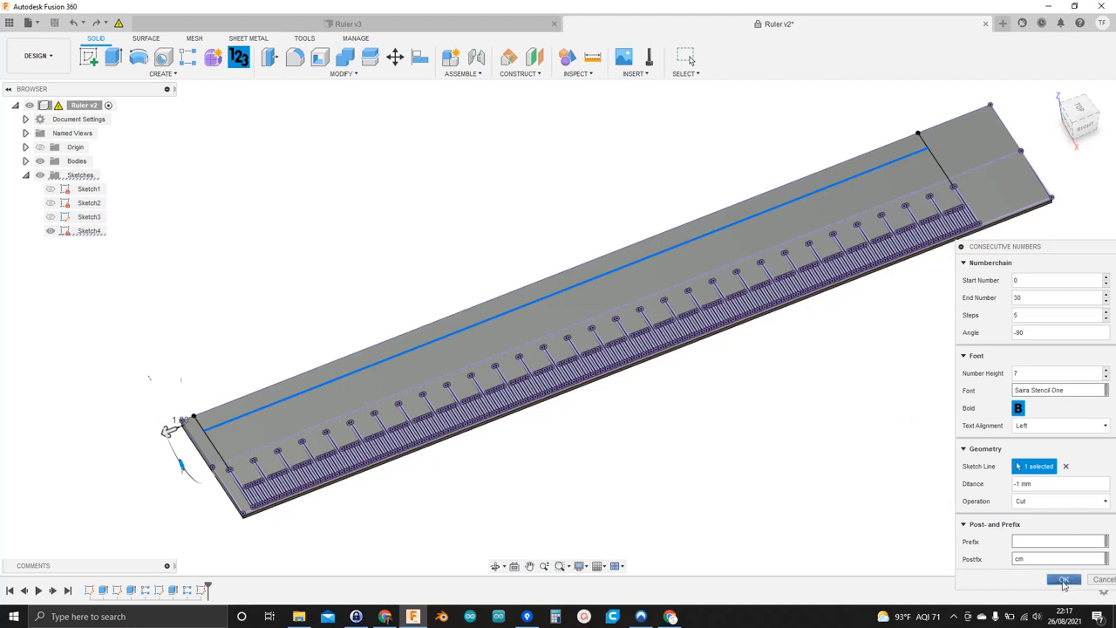
{"action": "left_click", "coordinate": [1065, 580]}
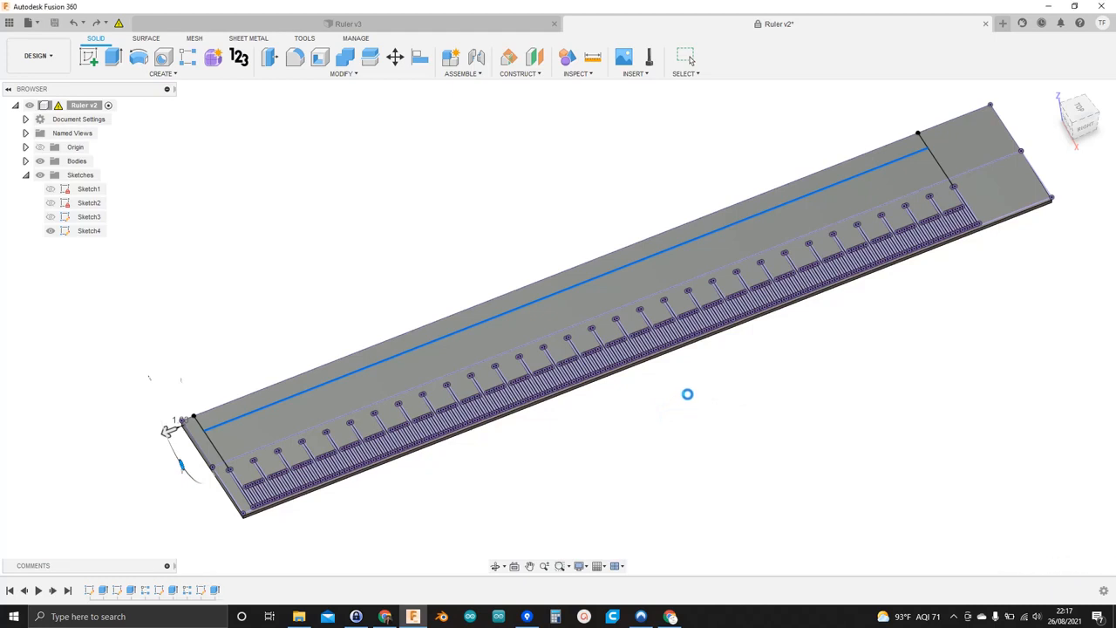
Step: Inspect the left-aligned centimetre labels along the ruler, and undo the numbering
{"action": "middle_click_drag", "start_coordinate": [517, 445], "coordinate": [457, 459], "text": "shift"}
{"action": "scroll", "coordinate": [460, 451], "scroll_direction": "up", "scroll_amount": 3}
{"action": "middle_click_drag", "start_coordinate": [615, 429], "coordinate": [601, 423]}
{"action": "scroll", "coordinate": [601, 423], "scroll_direction": "up", "scroll_amount": 1}
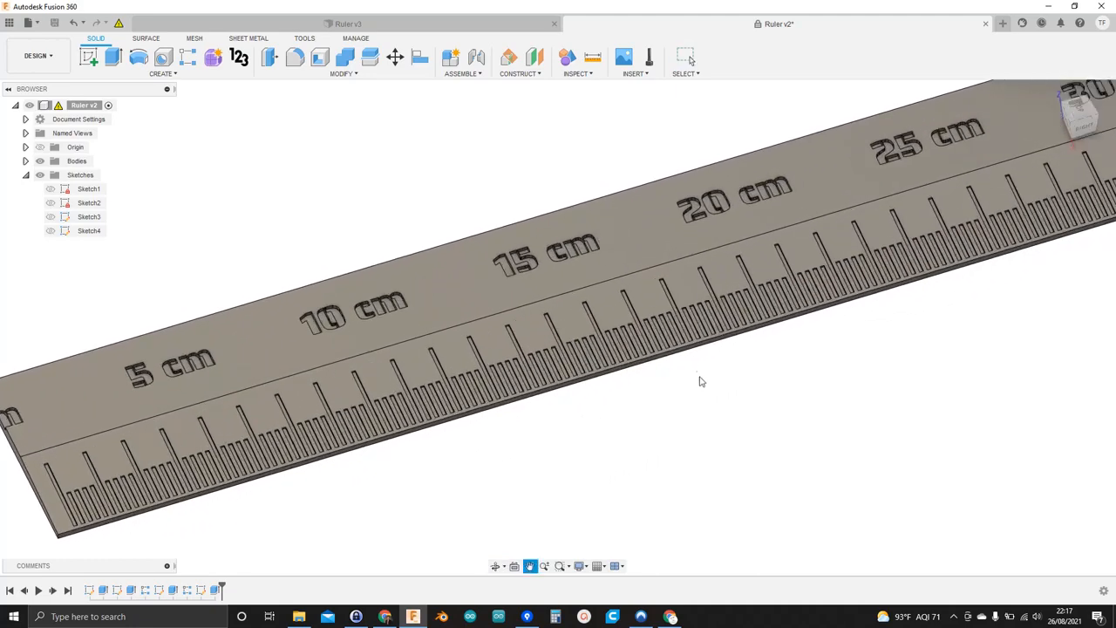
{"action": "middle_click_drag", "start_coordinate": [700, 381], "coordinate": [424, 520]}
{"action": "middle_click_drag", "start_coordinate": [516, 500], "coordinate": [850, 372]}
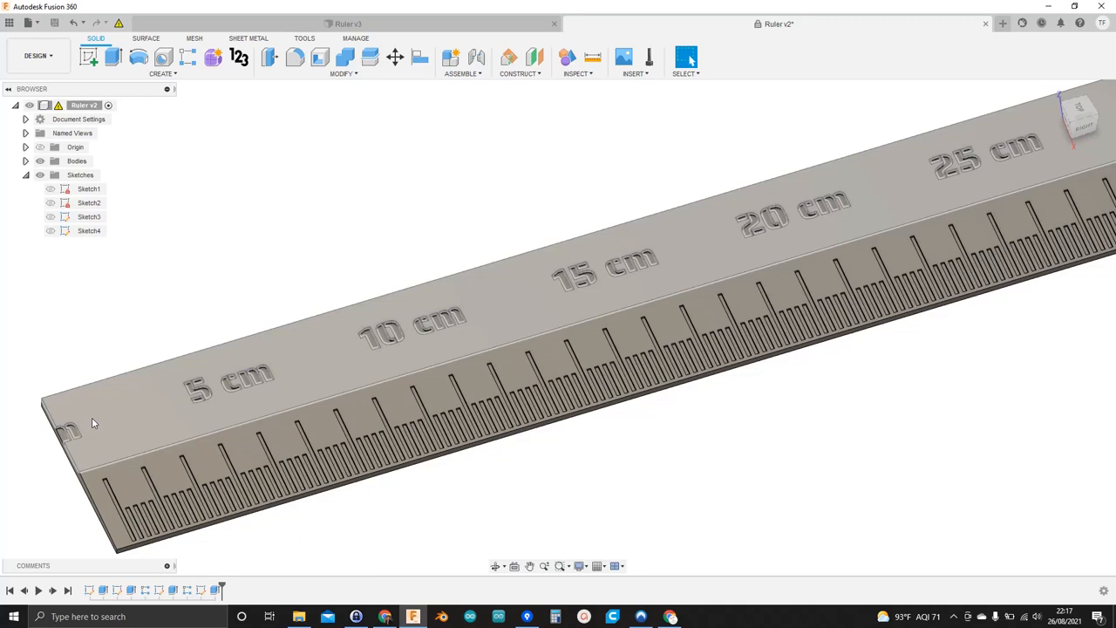
{"action": "key", "text": "ctrl+z"}
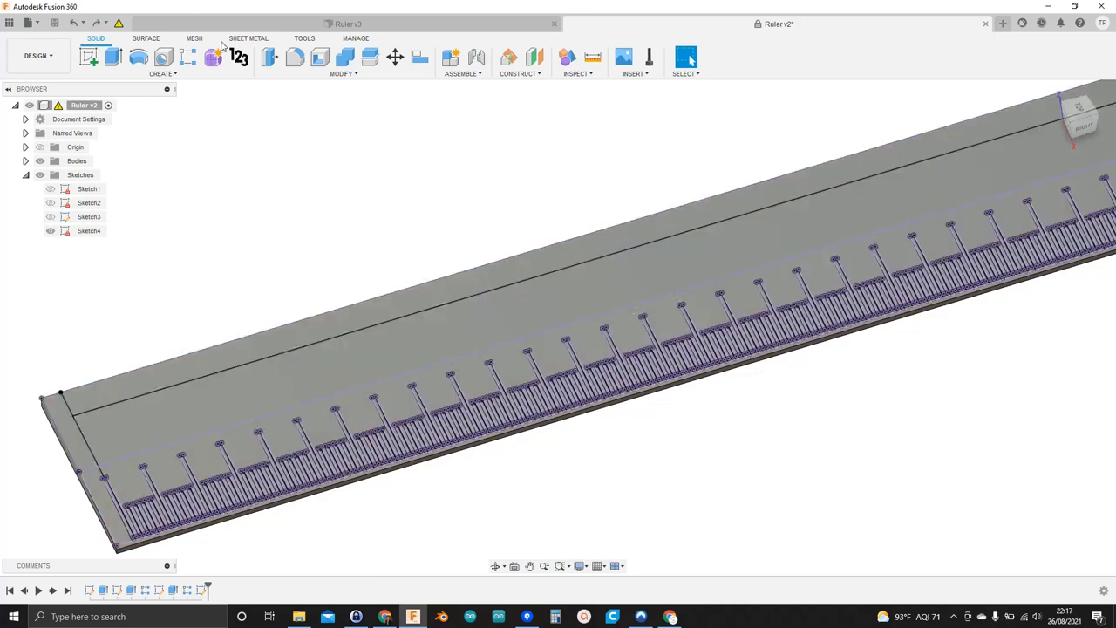
Step: Set up another Consecutive Numbers chain from 0 to 30 in steps of 5, angled at -90 degrees
{"action": "left_click", "coordinate": [239, 56]}
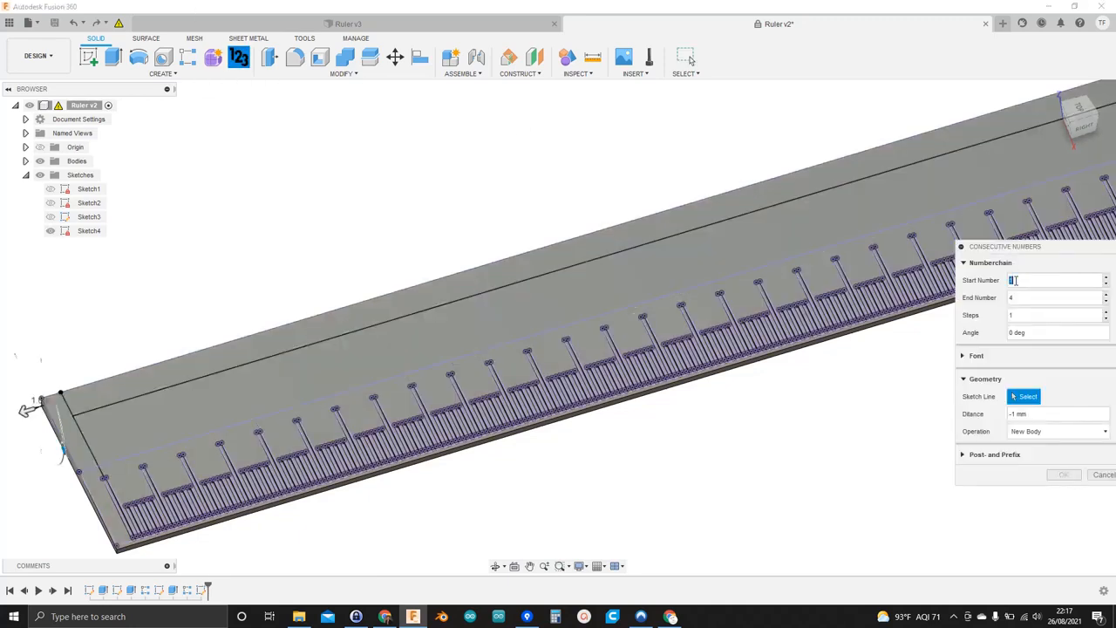
{"action": "type", "text": "030"}
{"action": "left_click", "coordinate": [1020, 315]}
{"action": "left_click", "coordinate": [1013, 331]}
{"action": "key", "text": "BackSpace"}
Step: Set the number height to 7 mm, the font to Saira Stencil One and the text alignment to Right
{"action": "left_click", "coordinate": [964, 356]}
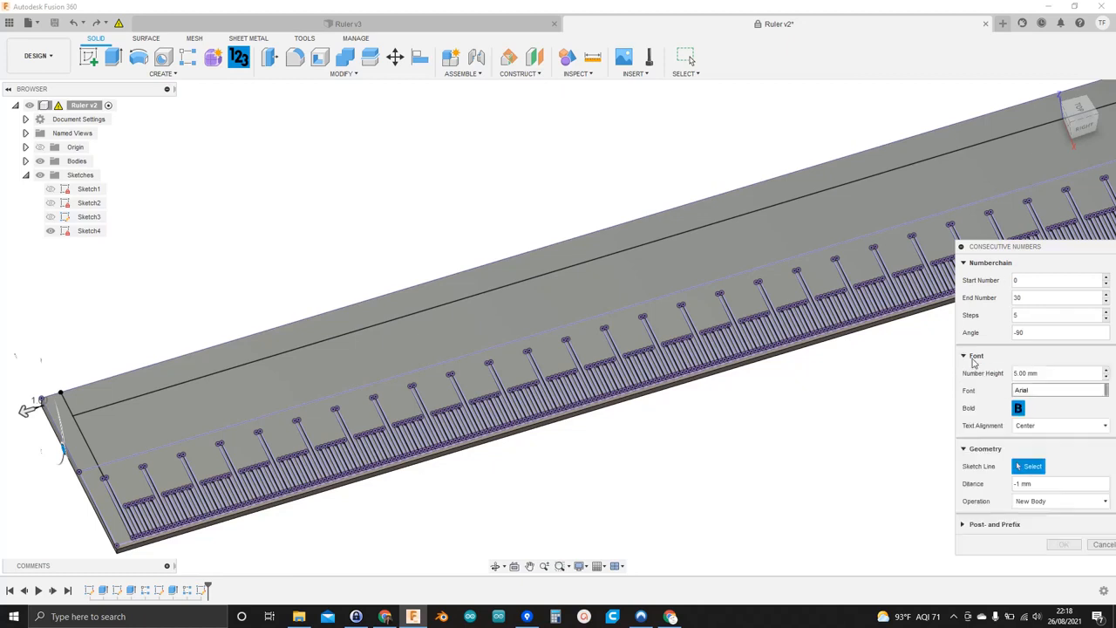
{"action": "left_click", "coordinate": [1040, 372]}
{"action": "type", "text": "7"}
{"action": "left_click", "coordinate": [1044, 391]}
{"action": "type", "text": "Saira Stencil One"}
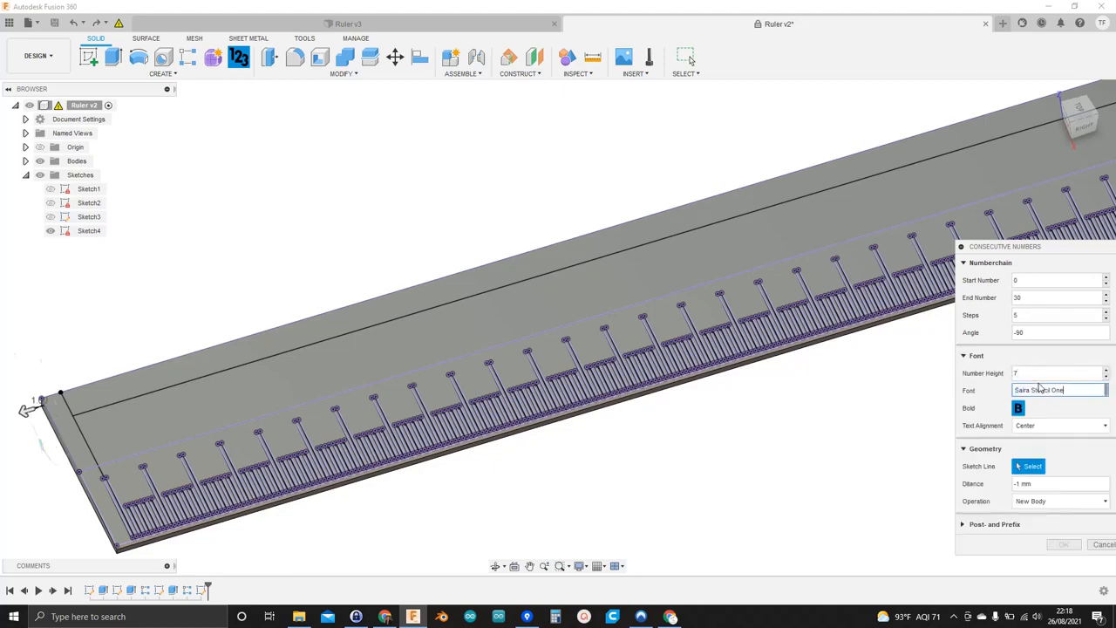
{"action": "left_click", "coordinate": [1050, 426]}
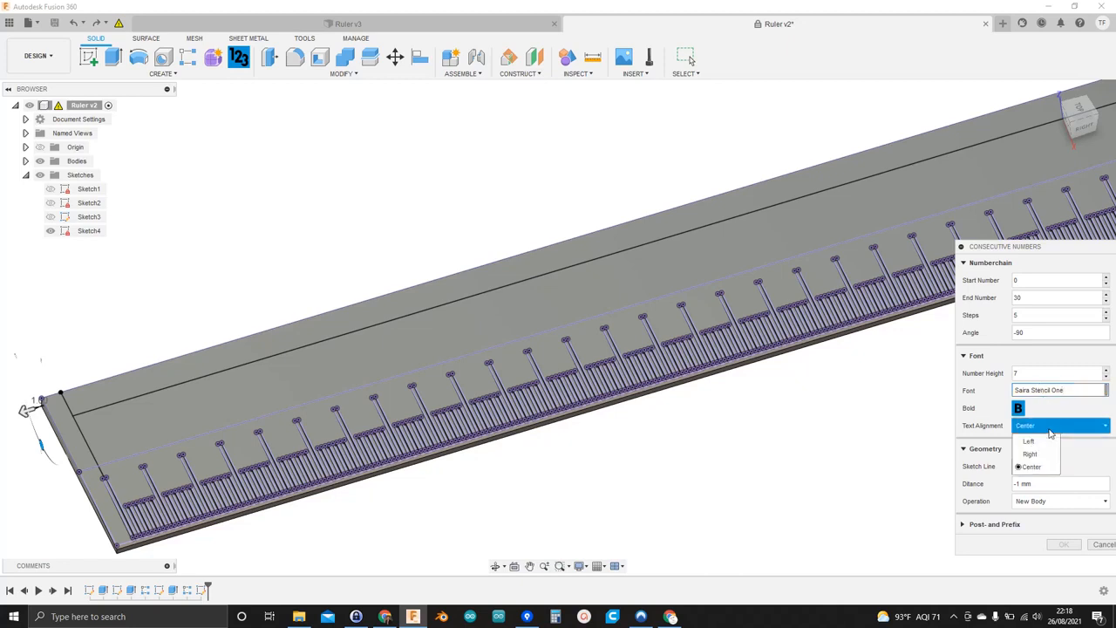
{"action": "left_click", "coordinate": [1045, 466]}
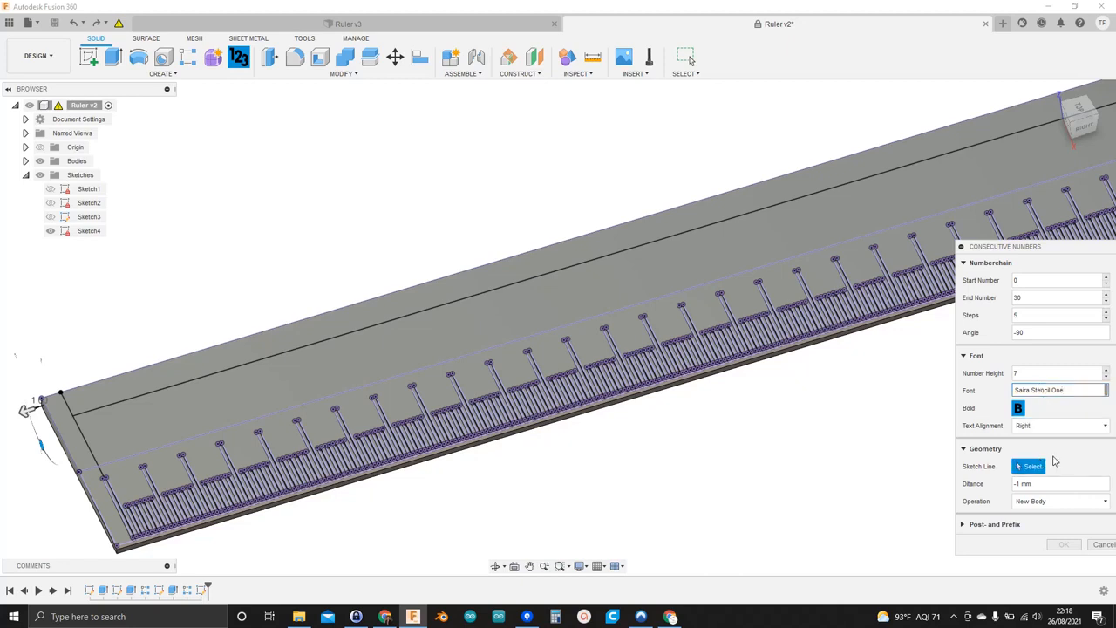
Step: Set the operation to Cut and the postfix to cm, and create the numbers along the ruler's long guide line
{"action": "left_click", "coordinate": [1063, 502]}
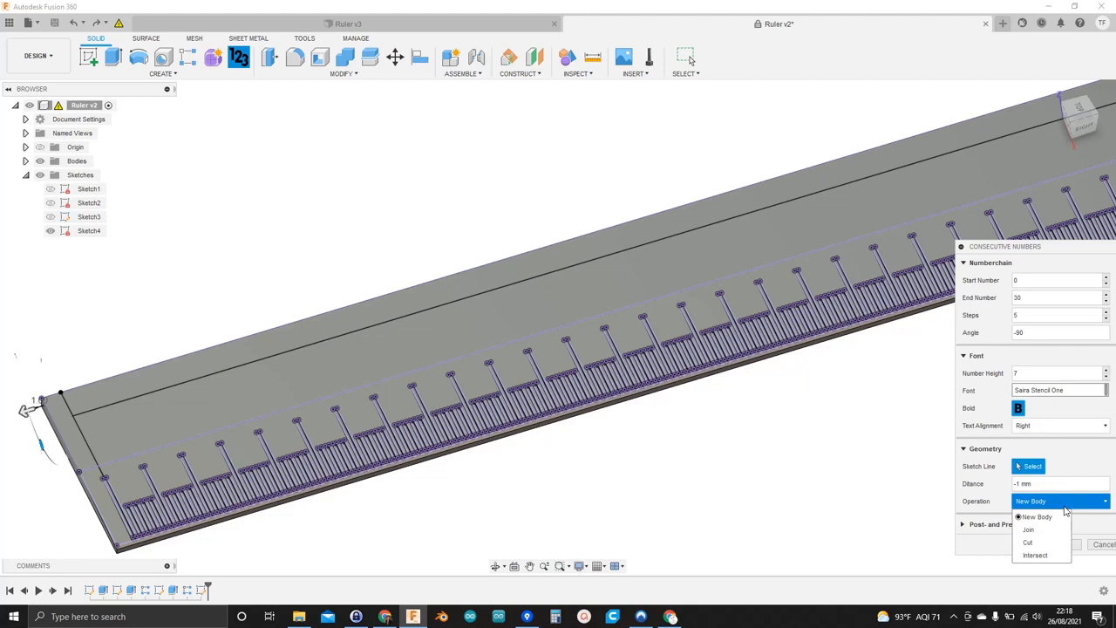
{"action": "left_click", "coordinate": [1030, 543]}
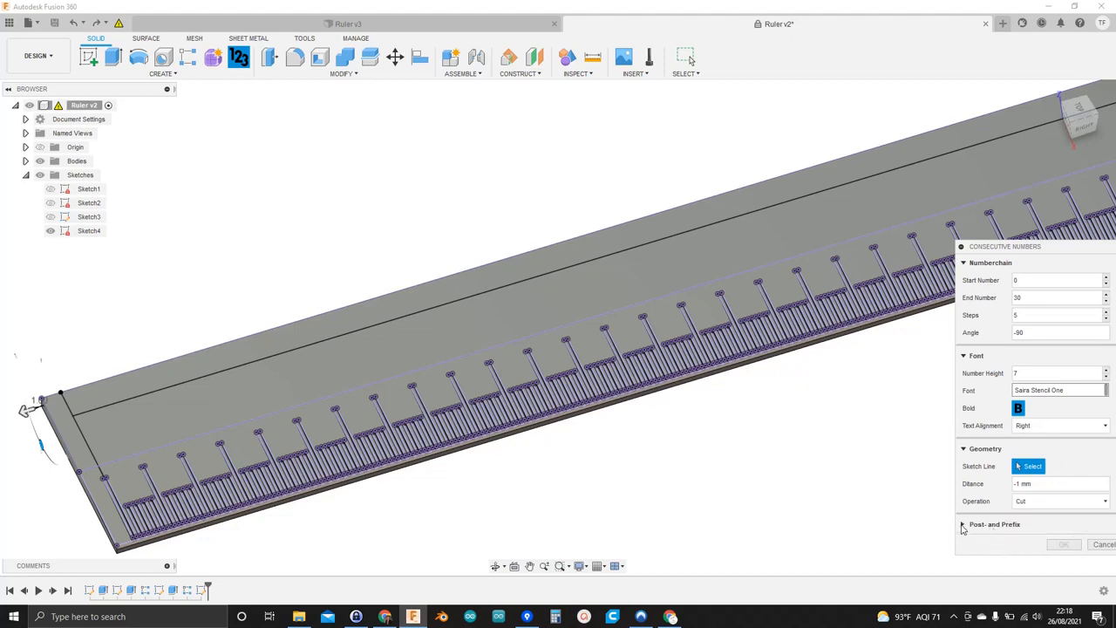
{"action": "left_click", "coordinate": [963, 525]}
{"action": "left_click", "coordinate": [1033, 559]}
{"action": "type", "text": "c"}
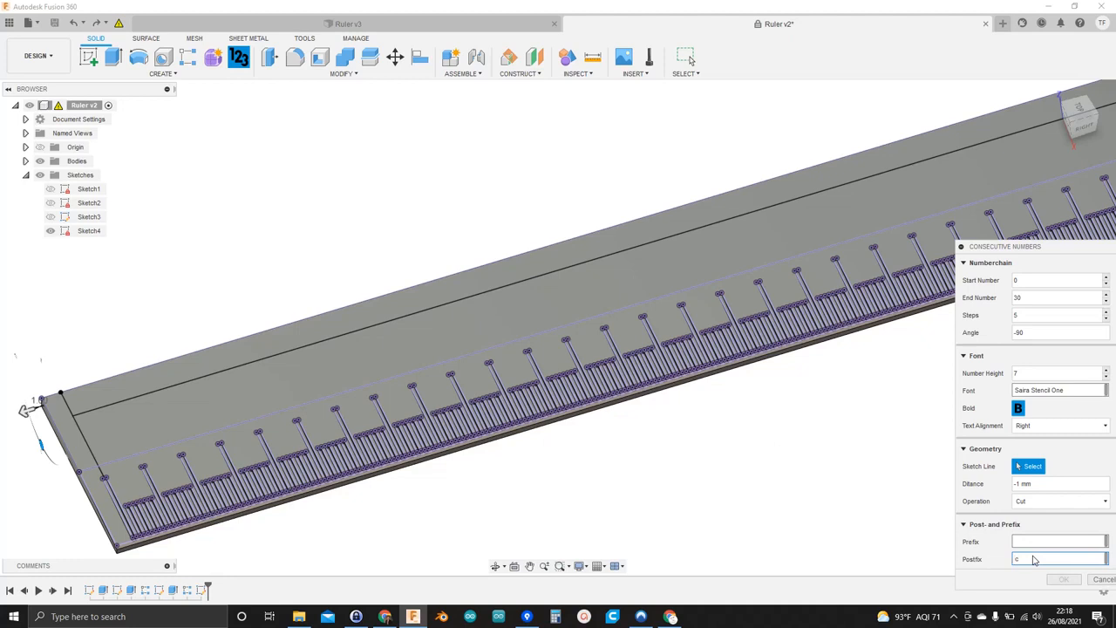
{"action": "type", "text": "m"}
{"action": "left_click", "coordinate": [555, 273]}
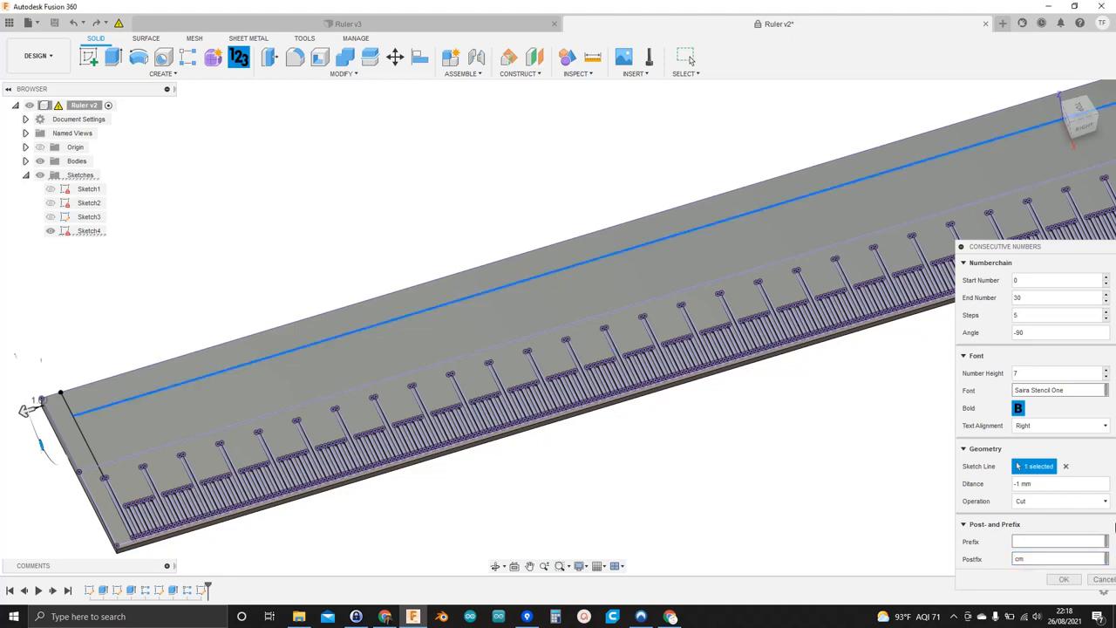
{"action": "left_click", "coordinate": [1062, 580]}
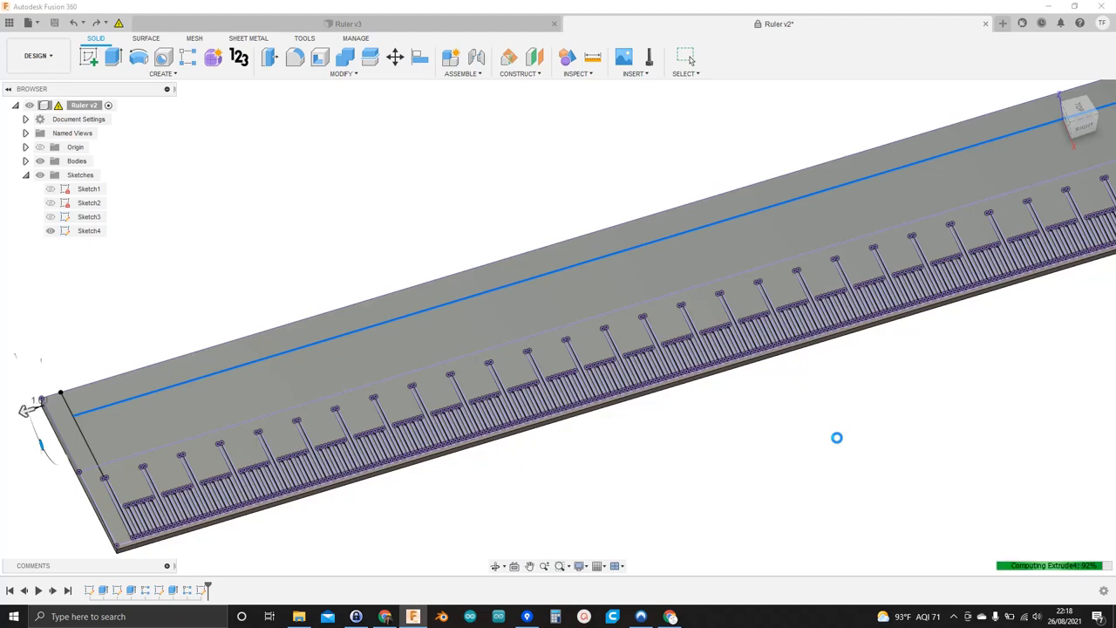
Step: Examine the placement of the right-aligned centimetre labels along the whole length of the ruler
{"action": "scroll", "coordinate": [817, 418], "scroll_direction": "down", "scroll_amount": 3}
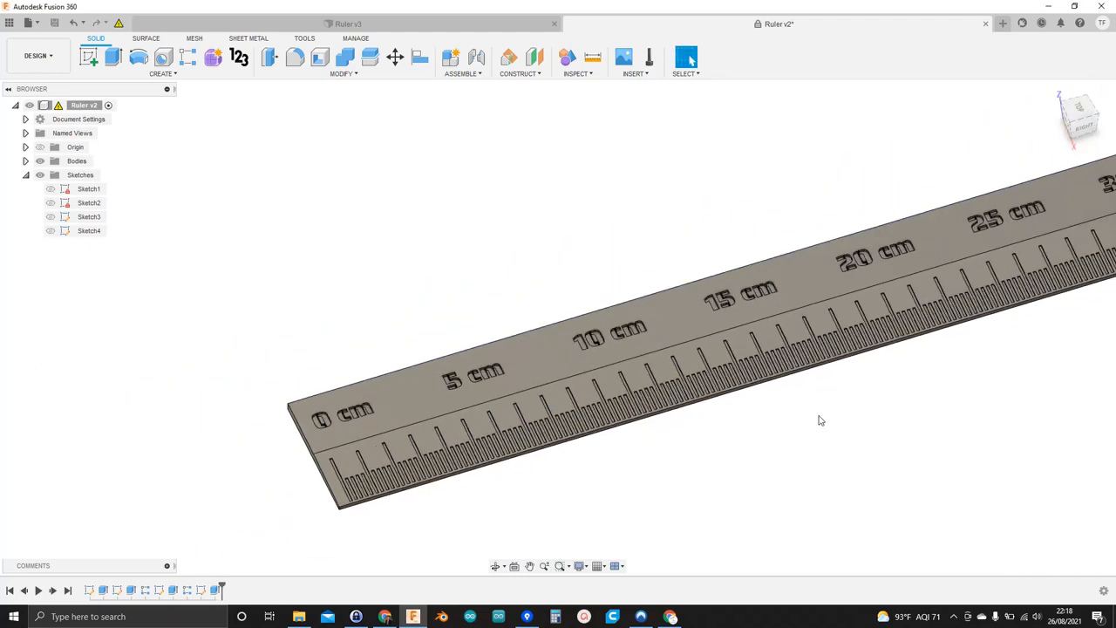
{"action": "middle_click_drag", "start_coordinate": [846, 416], "coordinate": [668, 442]}
{"action": "scroll", "coordinate": [668, 441], "scroll_direction": "up", "scroll_amount": 1}
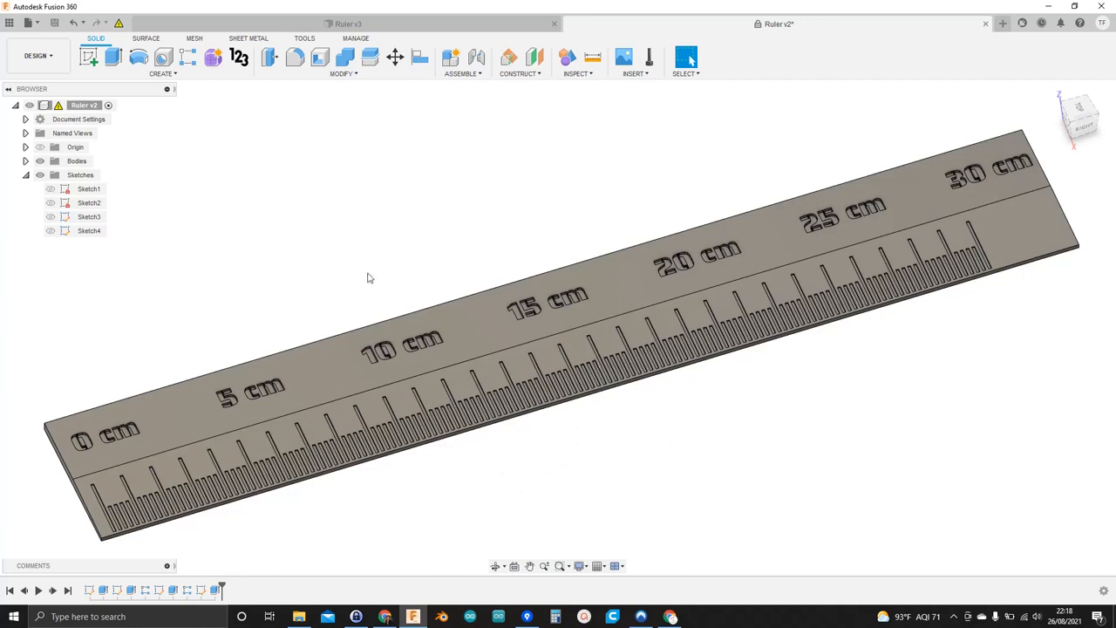
{"action": "mouse_move", "coordinate": [539, 490]}
{"action": "middle_mouse_down", "text": "shift"}
{"action": "mouse_move", "coordinate": [543, 463]}
{"action": "mouse_move", "coordinate": [558, 469]}
{"action": "mouse_move", "coordinate": [531, 488]}
{"action": "middle_mouse_up", "text": "shift"}
{"action": "scroll", "coordinate": [345, 490], "scroll_direction": "down", "scroll_amount": 2}
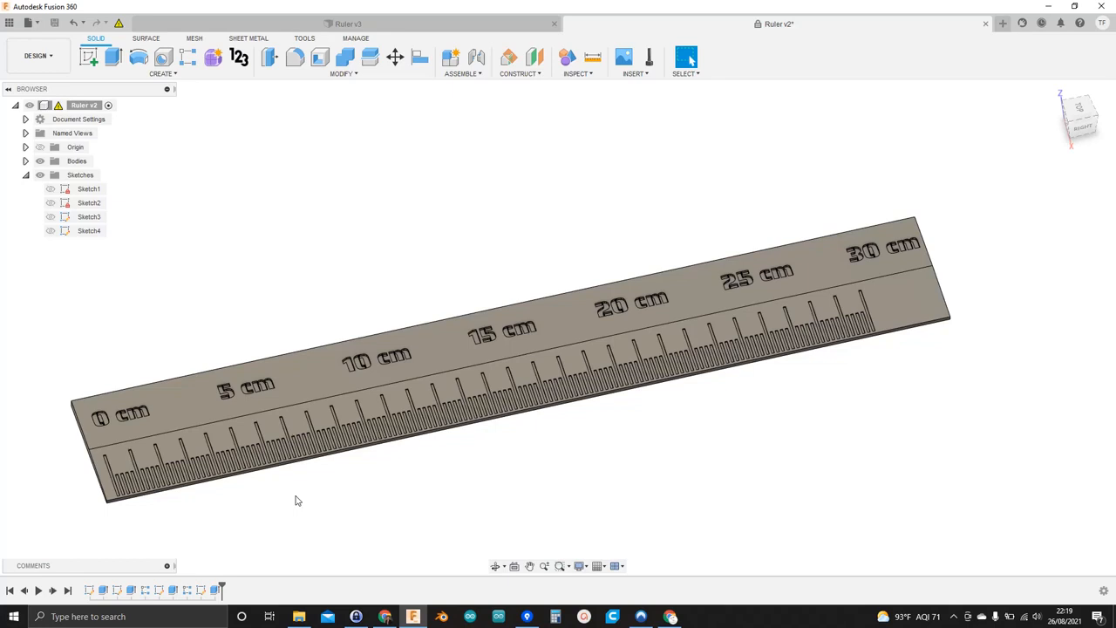
{"action": "middle_click_drag", "start_coordinate": [366, 479], "coordinate": [431, 451]}
{"action": "scroll", "coordinate": [432, 450], "scroll_direction": "up", "scroll_amount": 1}
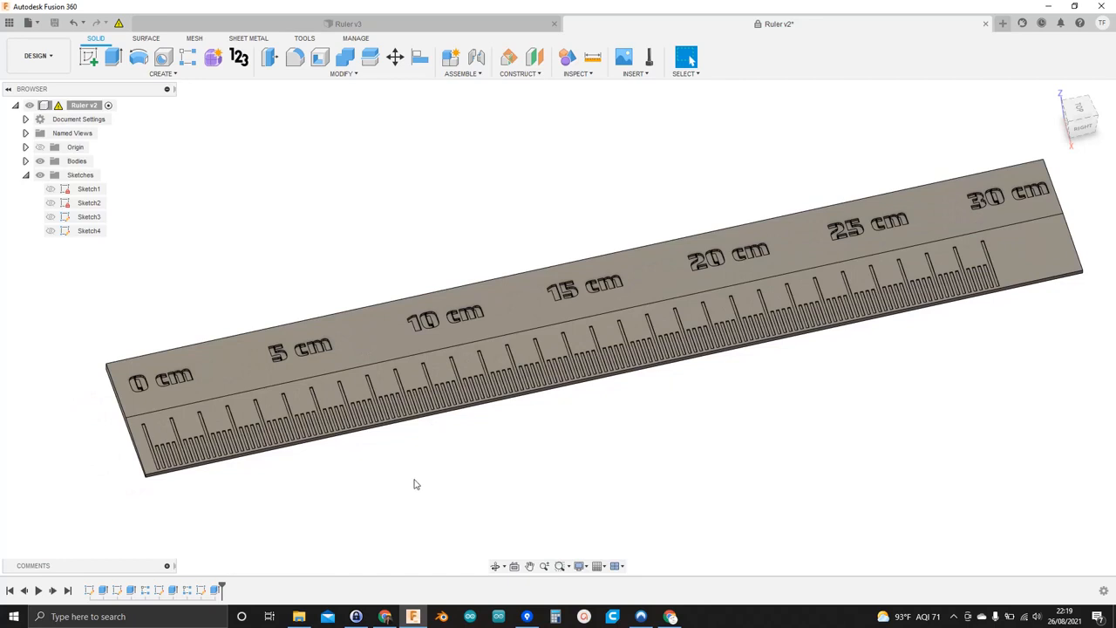